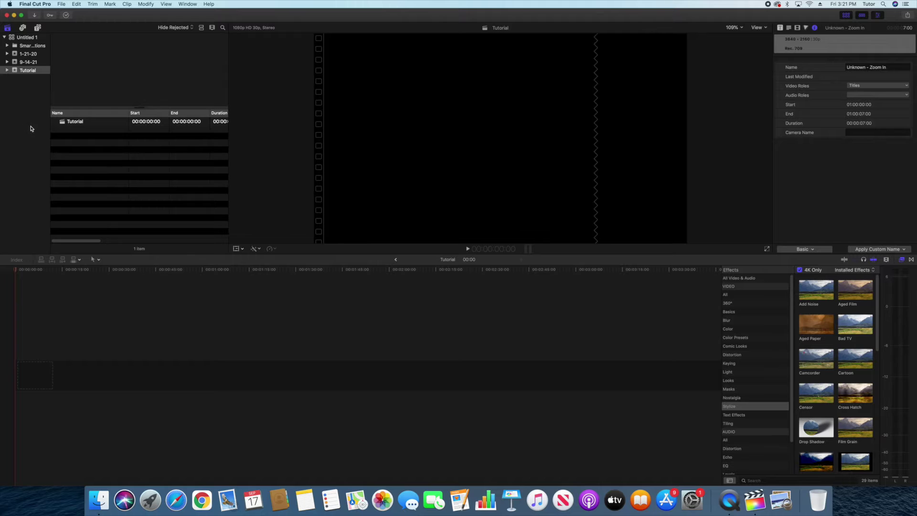
Create a new project in the Tutorial event, keeping the default name and settings.
left_click(63, 5)
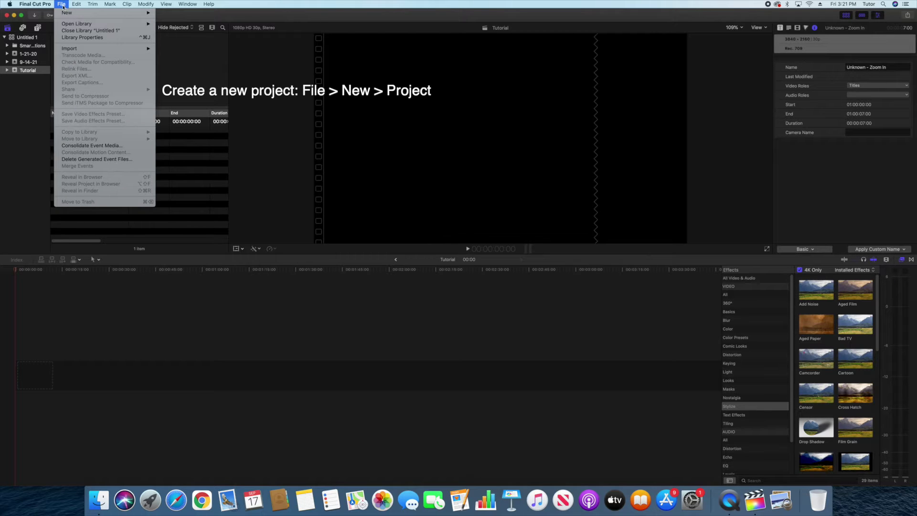
mouse_move(66, 13)
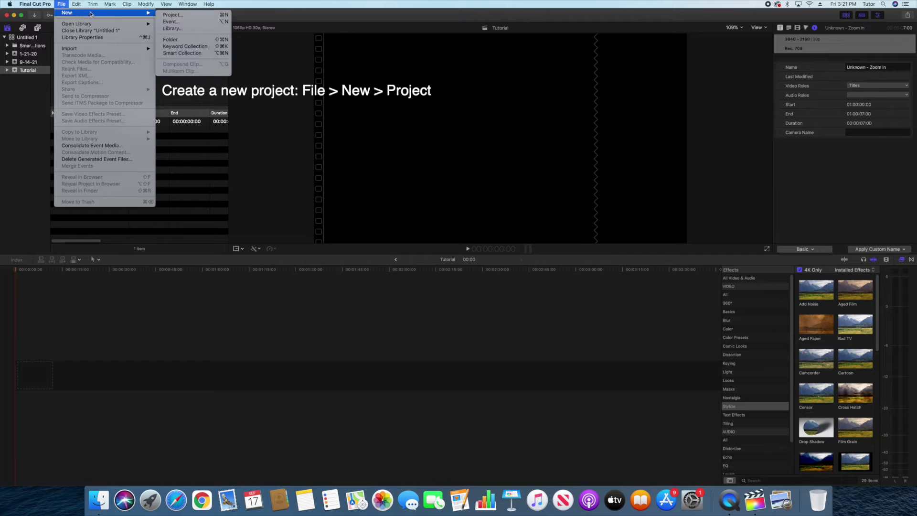
left_click(173, 15)
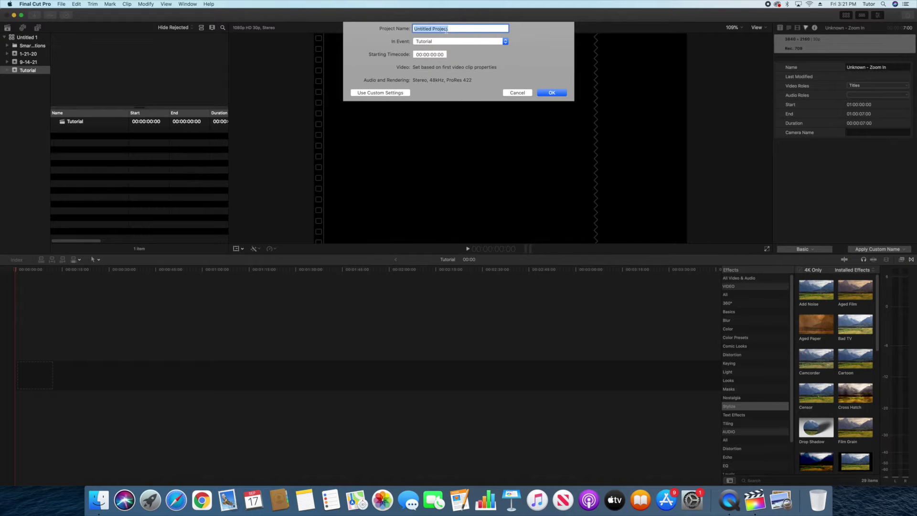
left_click(505, 41)
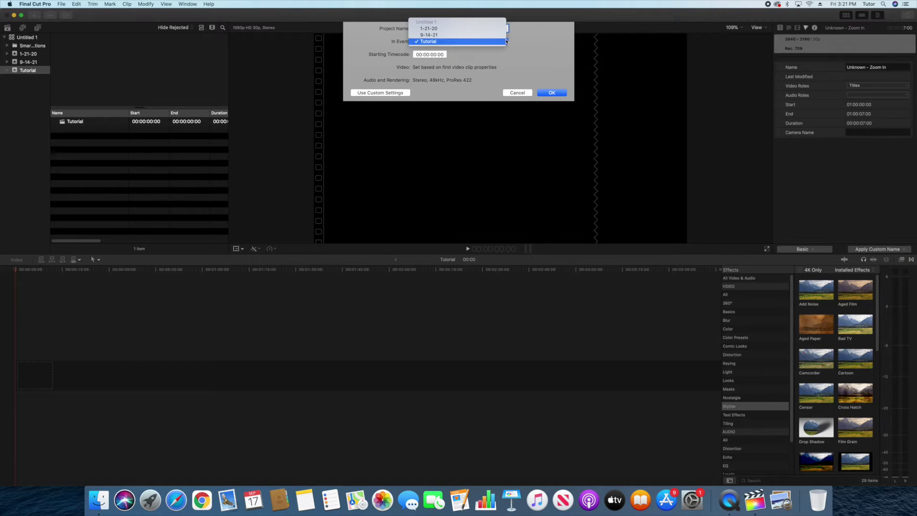
left_click(447, 41)
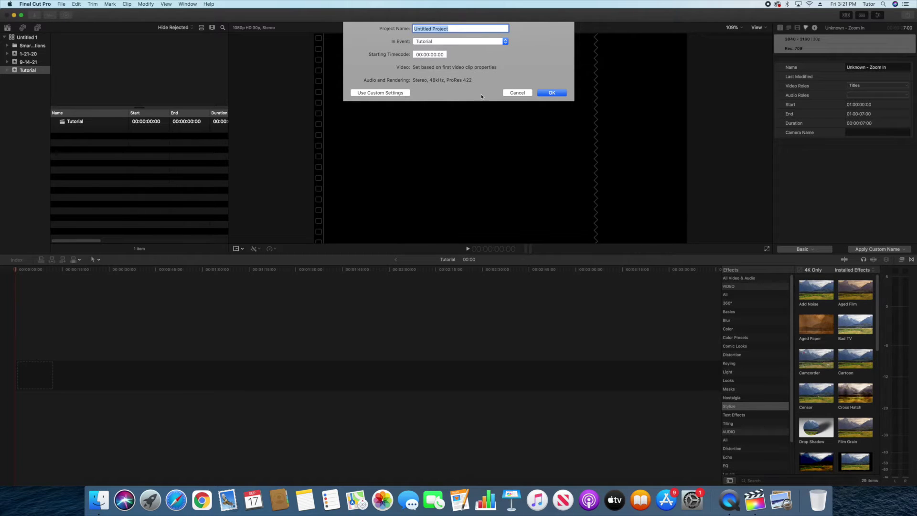
left_click(547, 93)
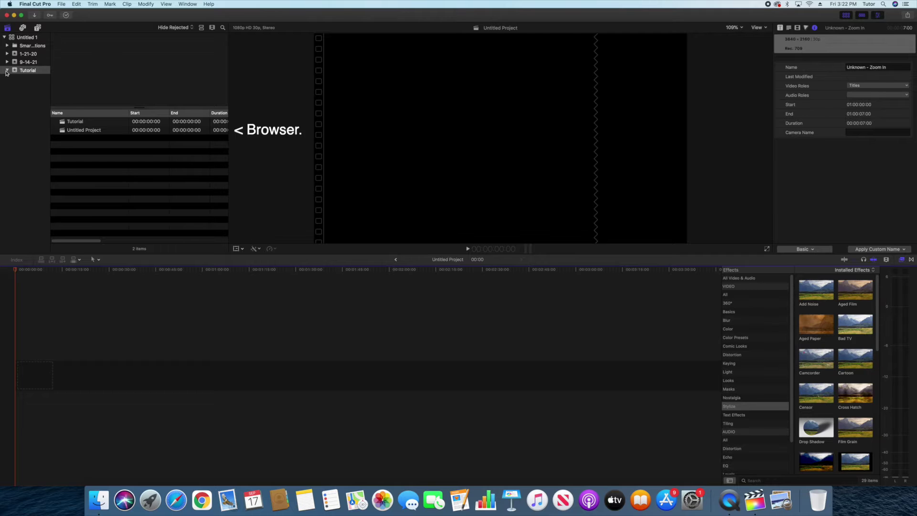
left_click(73, 133)
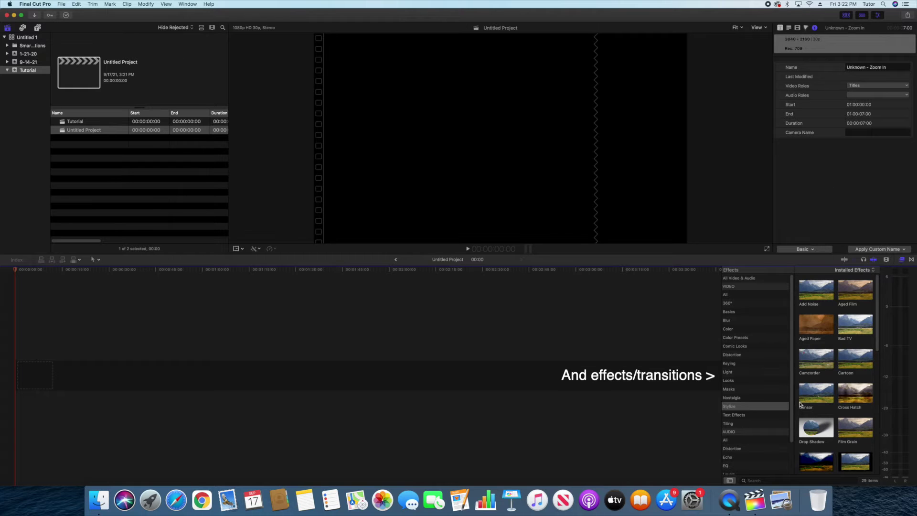
scroll(783, 432, "down", 3)
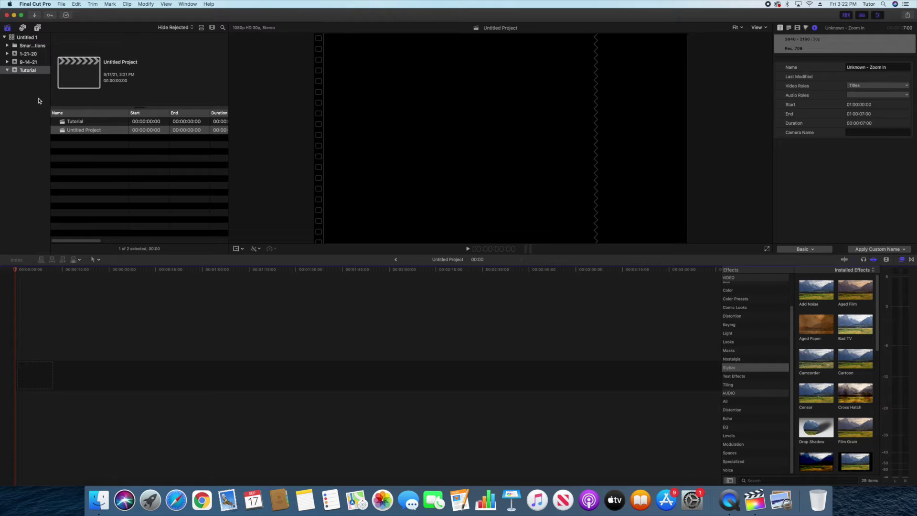
Import the willow_4k_PR422 clip from the Assorted Stock folder on the Desktop into the Tutorial event, copying it to the library.
left_click(35, 16)
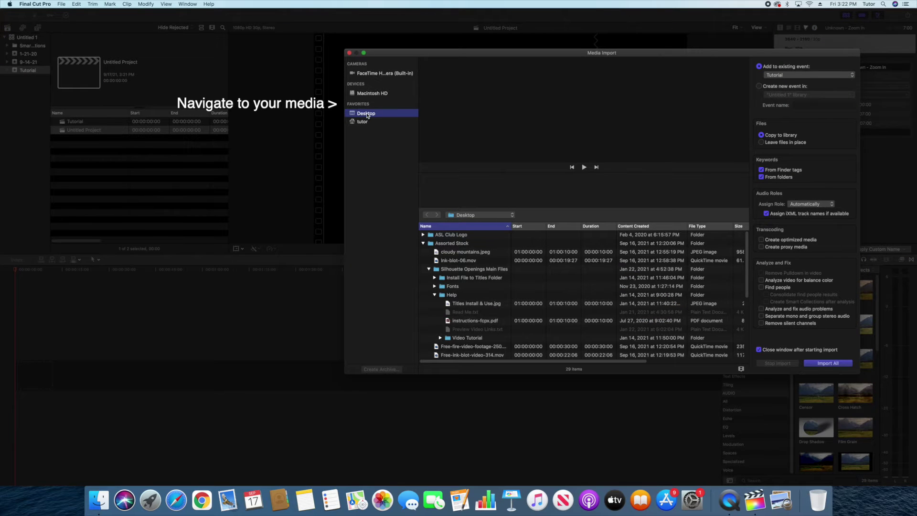
left_click(447, 245)
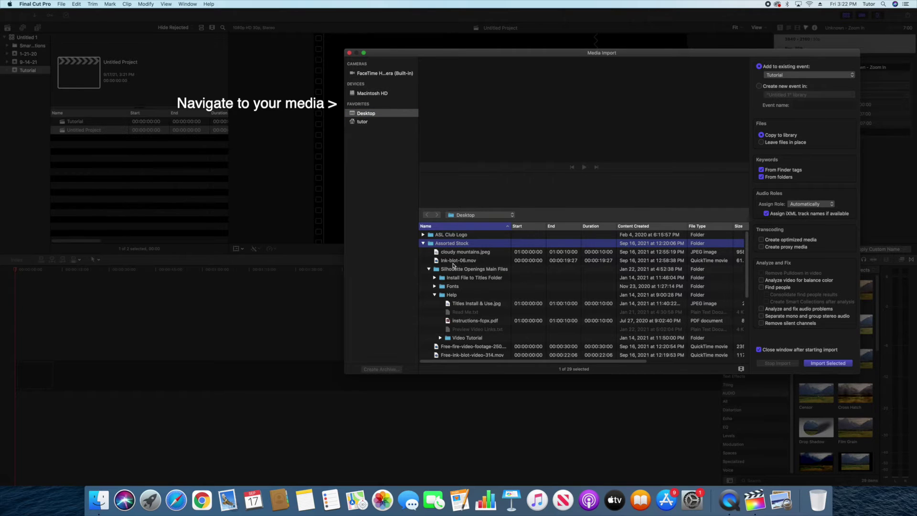
scroll(454, 265, "down", 3)
left_click(458, 333)
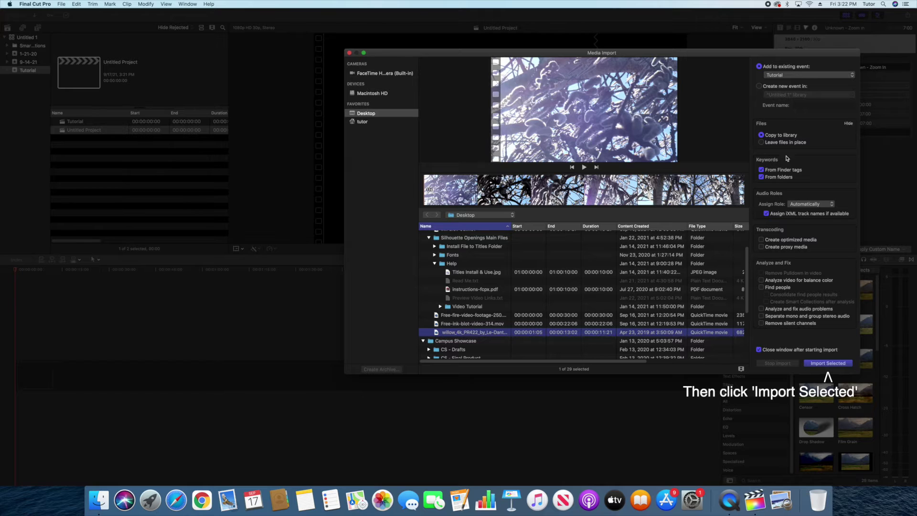
left_click(813, 364)
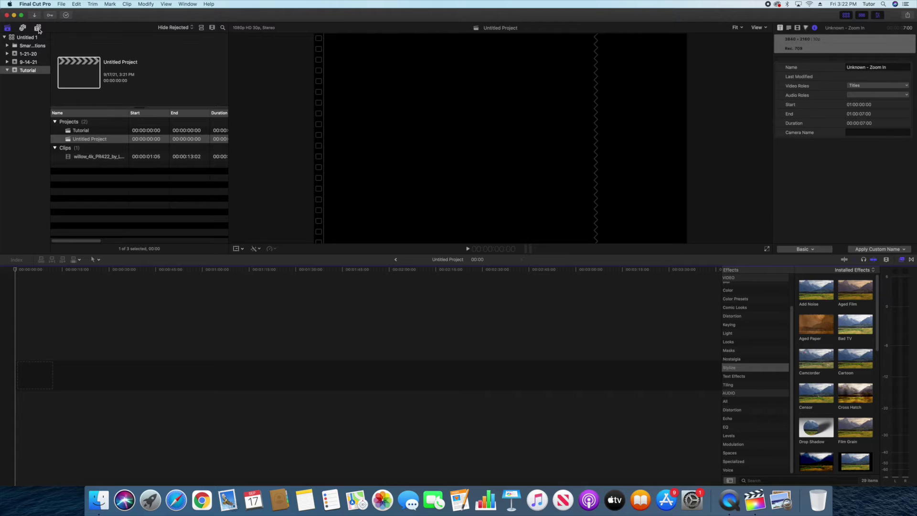
Preview the willow clip, mark a middle range of about 7:10, and place that range at the start of the timeline.
left_click(98, 157)
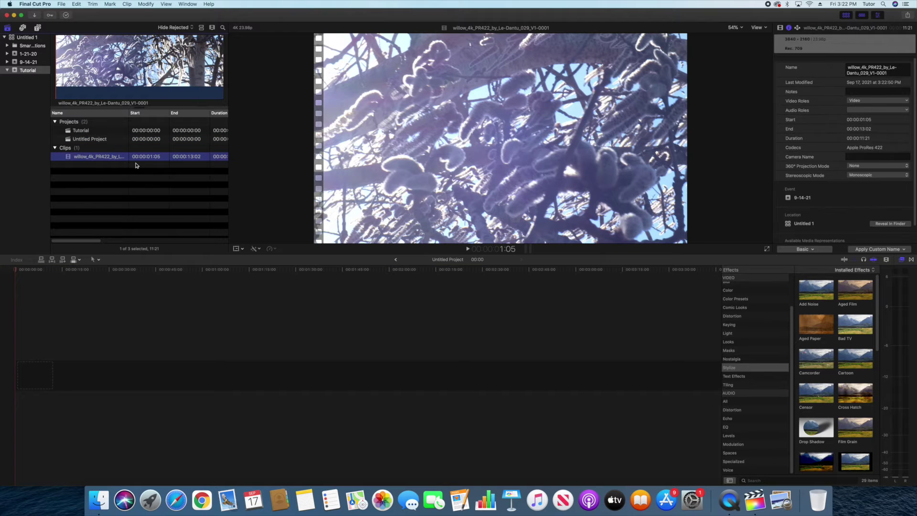
left_click(468, 249)
left_click(468, 250)
left_click_drag(76, 47, 179, 41)
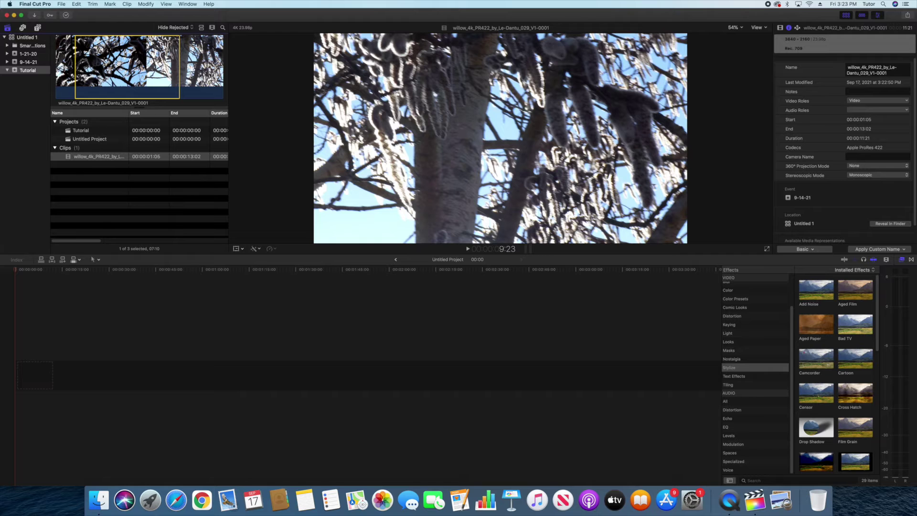
left_click_drag(128, 60, 15, 374)
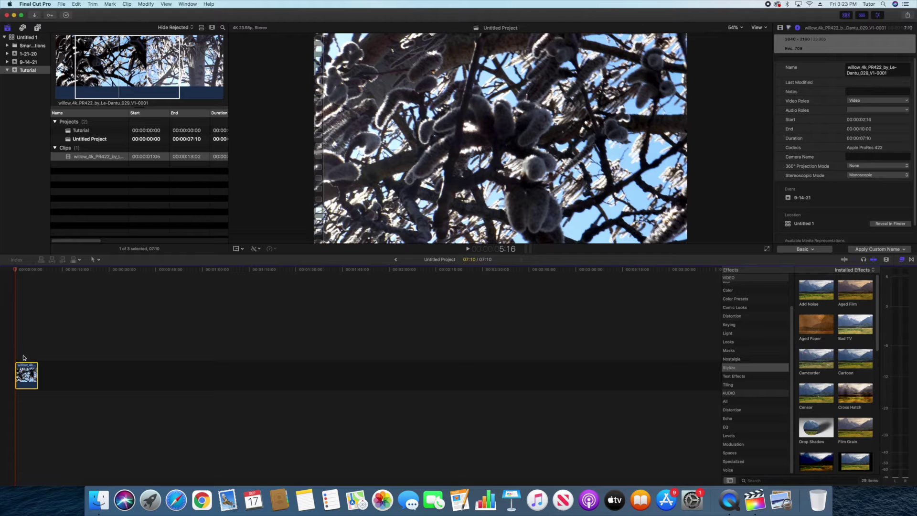
Add the Ink-blot-06 clip directly after the willow clip in the timeline.
left_click(37, 398)
left_click(34, 376)
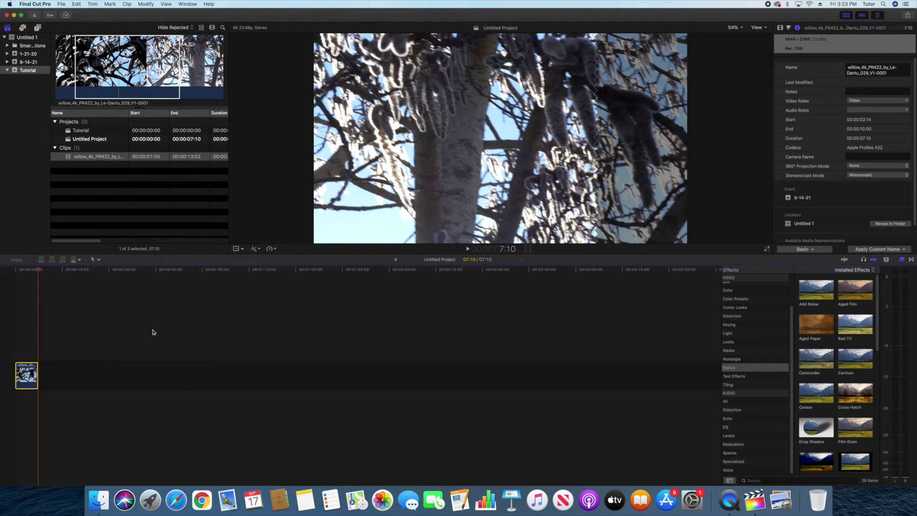
left_click(97, 343)
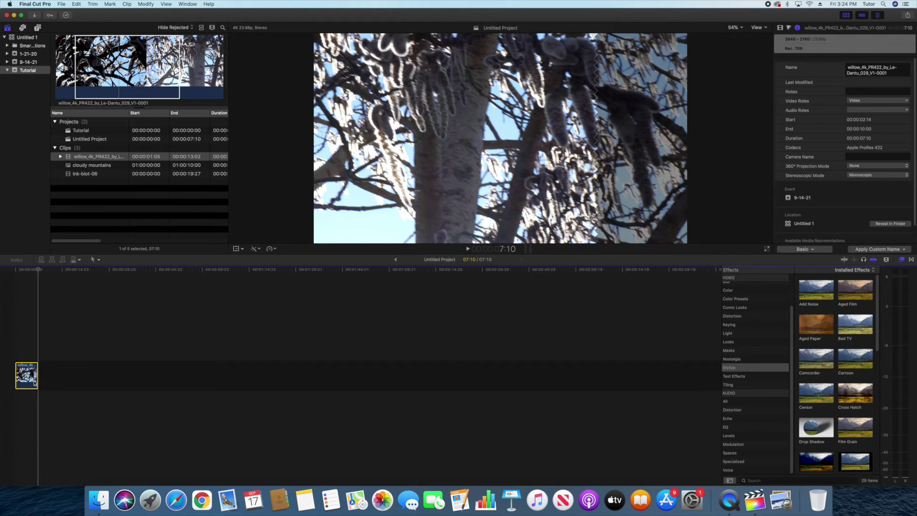
mouse_move(81, 174)
left_mouse_down()
mouse_move(75, 307)
mouse_move(59, 379)
mouse_move(39, 380)
mouse_move(30, 354)
mouse_move(42, 364)
mouse_move(36, 377)
mouse_move(45, 374)
left_mouse_up()
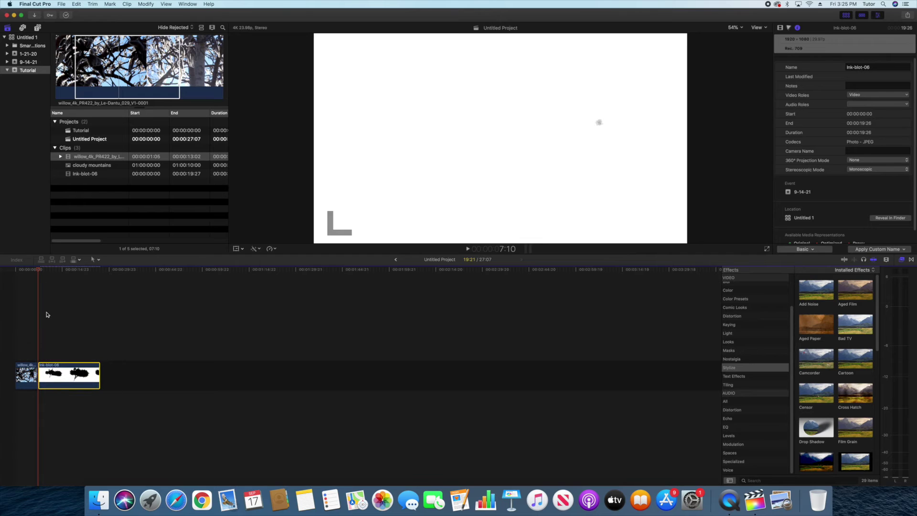
Skim through the timeline and append the cloudy mountains image after the Ink-blot-06 clip.
mouse_move(38, 271)
left_mouse_down()
mouse_move(26, 272)
mouse_move(101, 275)
mouse_move(17, 277)
left_mouse_up()
left_click(45, 337)
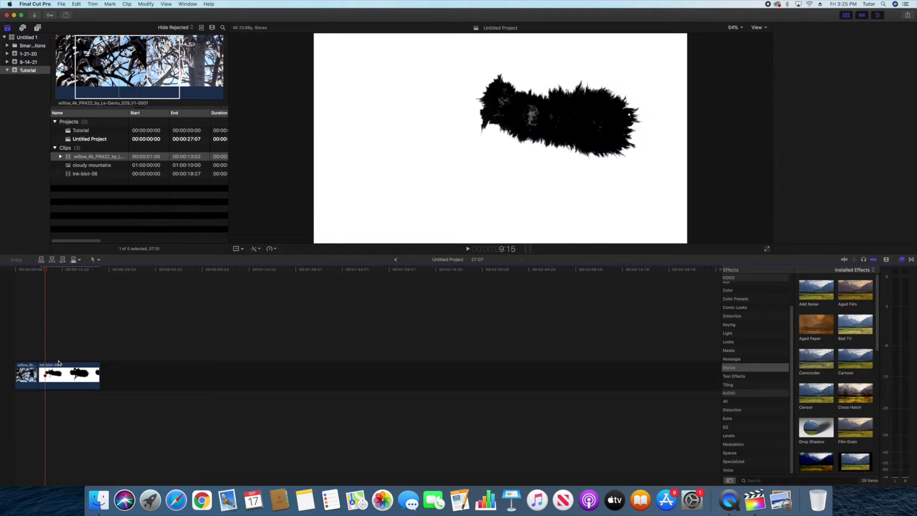
left_click(68, 342)
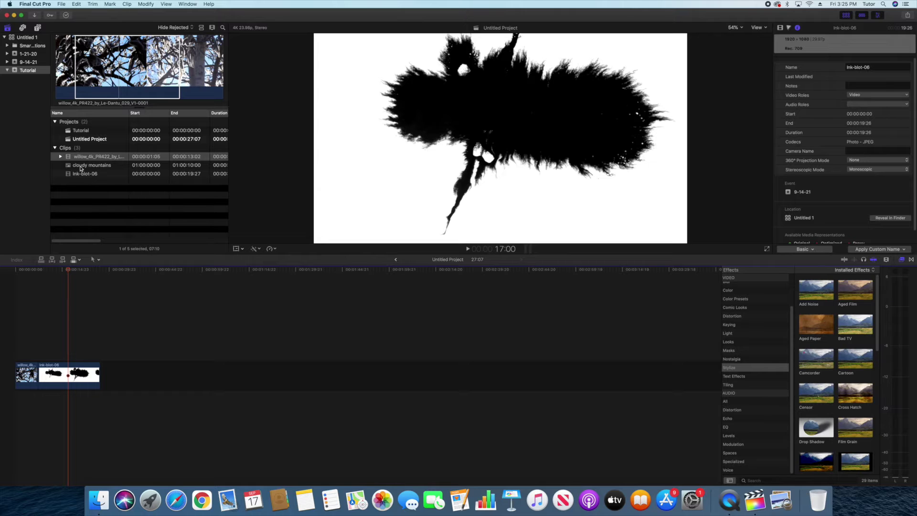
left_click_drag(82, 165, 99, 368)
mouse_move(70, 272)
left_mouse_down()
mouse_move(120, 275)
mouse_move(108, 275)
left_mouse_up()
Shorten the cloudy mountains clip to about 6 seconds and remove the Ink-blot-06 clip from the timeline.
left_click(77, 377)
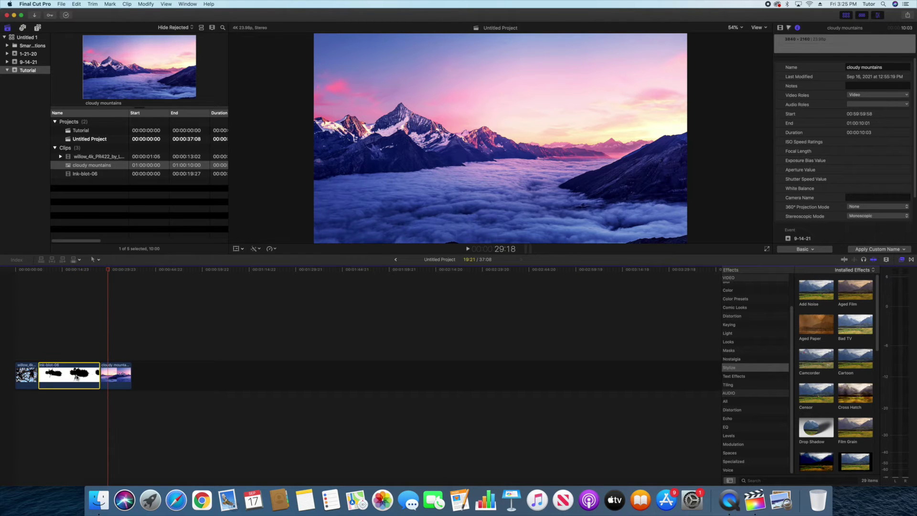
mouse_move(100, 376)
left_mouse_down()
mouse_move(62, 376)
mouse_move(100, 376)
left_mouse_up()
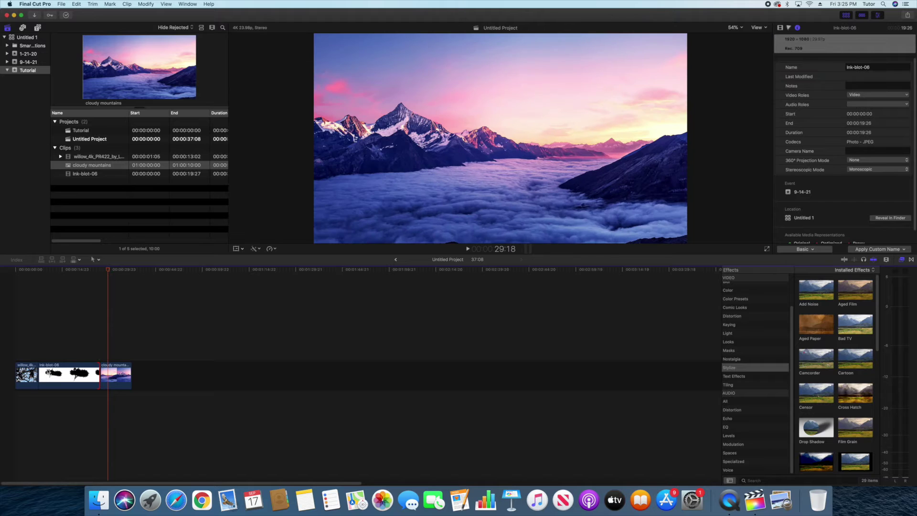
mouse_move(40, 373)
left_mouse_down()
mouse_move(65, 374)
mouse_move(36, 373)
left_mouse_up()
mouse_move(132, 373)
left_mouse_down()
mouse_move(106, 374)
mouse_move(464, 372)
mouse_move(119, 380)
left_mouse_up()
left_click(43, 409)
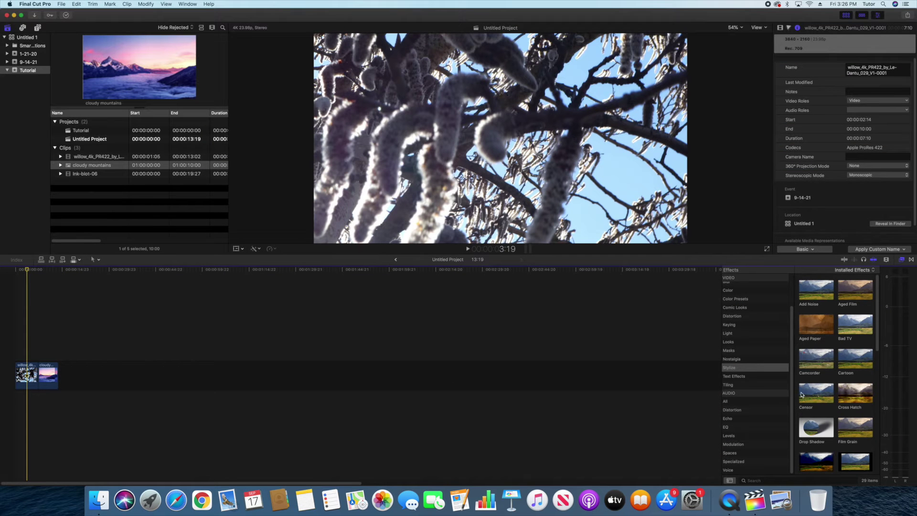
Look through the effects categories and show the Transitions browser in the workspace.
scroll(747, 342, "up", 3)
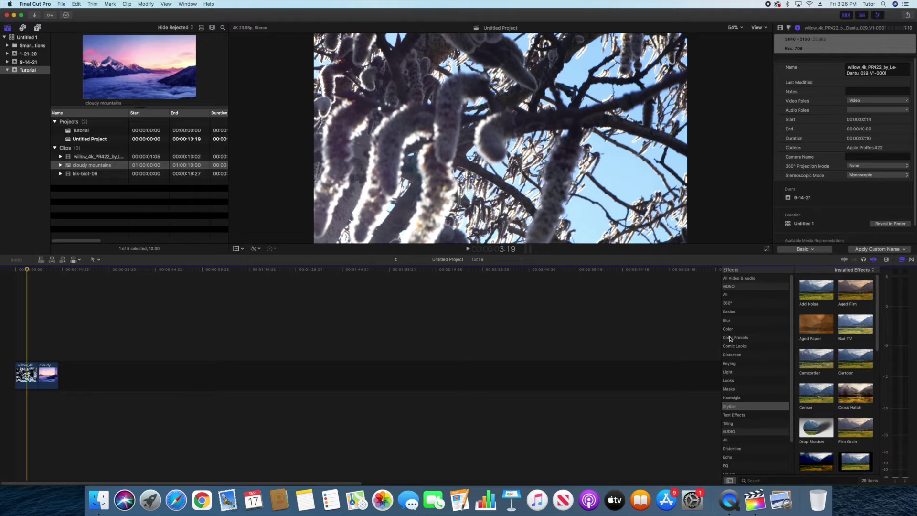
scroll(754, 411, "down", 2)
scroll(755, 411, "up", 2)
left_click(173, 5)
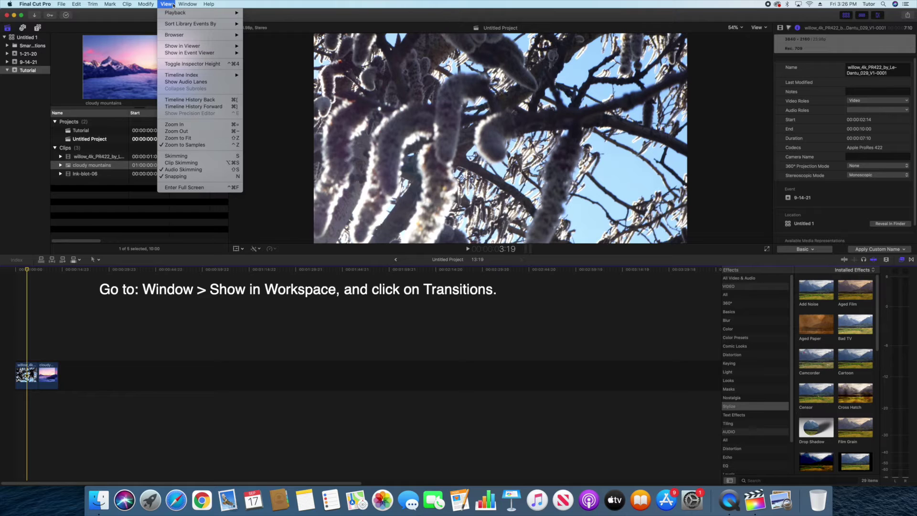
mouse_move(180, 4)
mouse_move(186, 63)
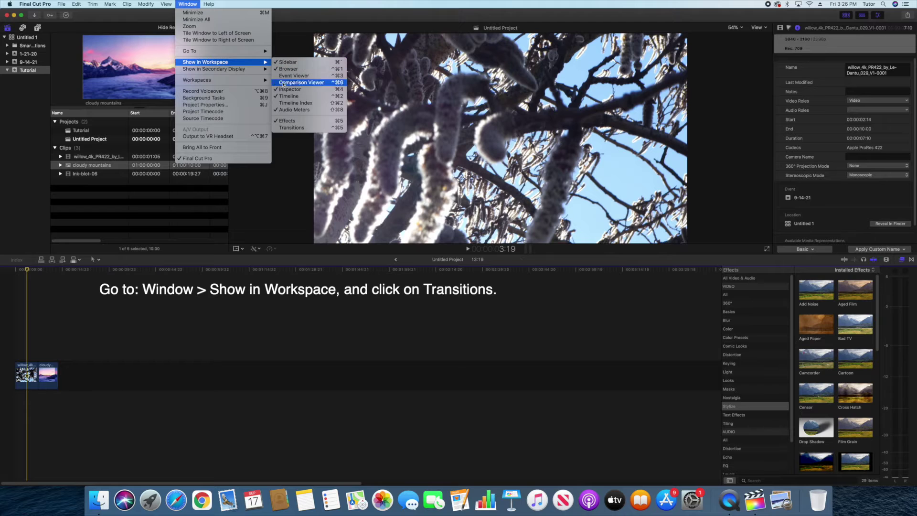
left_click(288, 129)
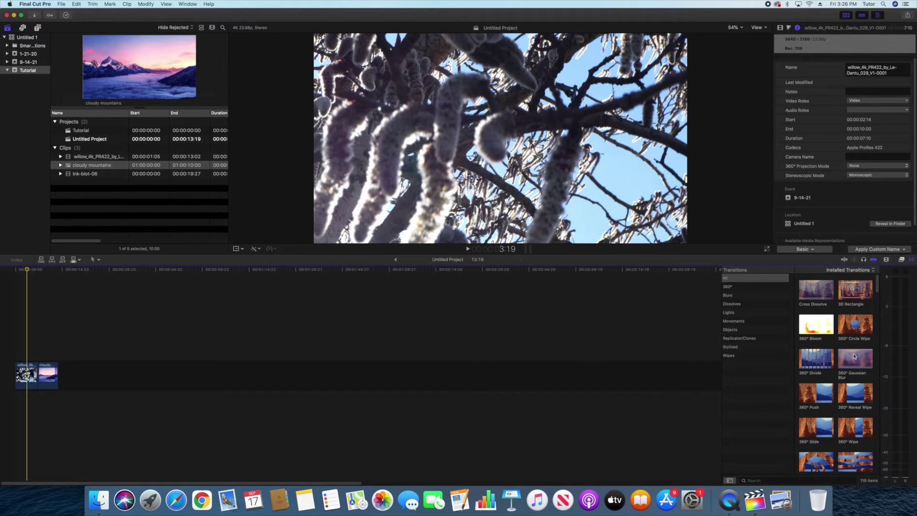
Browse the transition categories and add the 360° Circle Wipe between the willow and cloudy mountains clips.
left_click(737, 294)
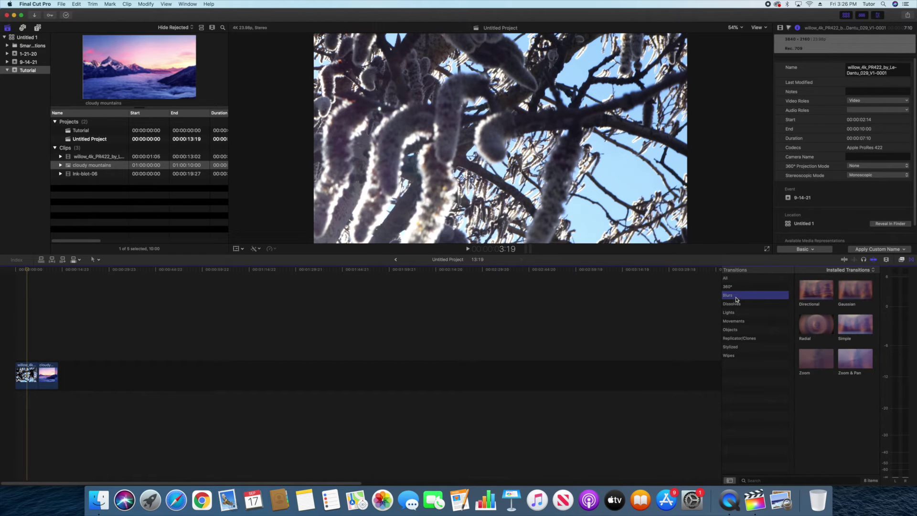
left_click(736, 304)
left_click(737, 313)
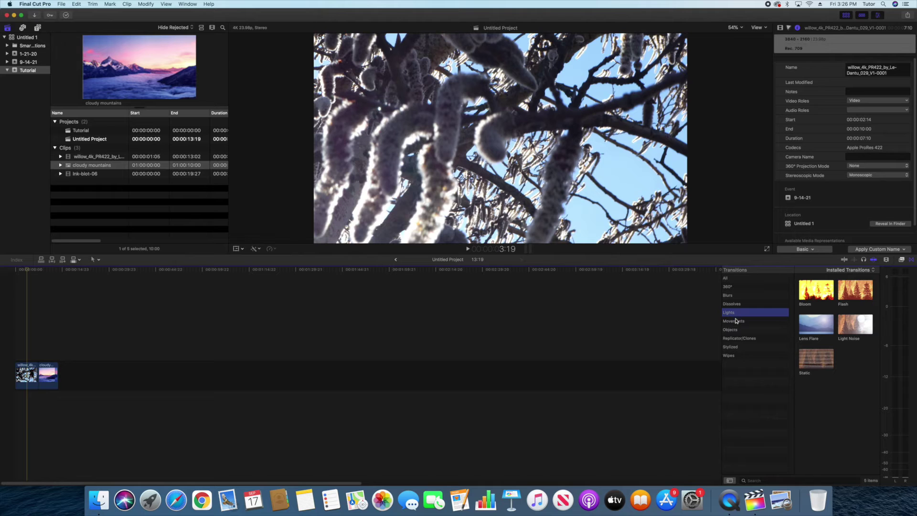
left_click(736, 321)
left_click(736, 330)
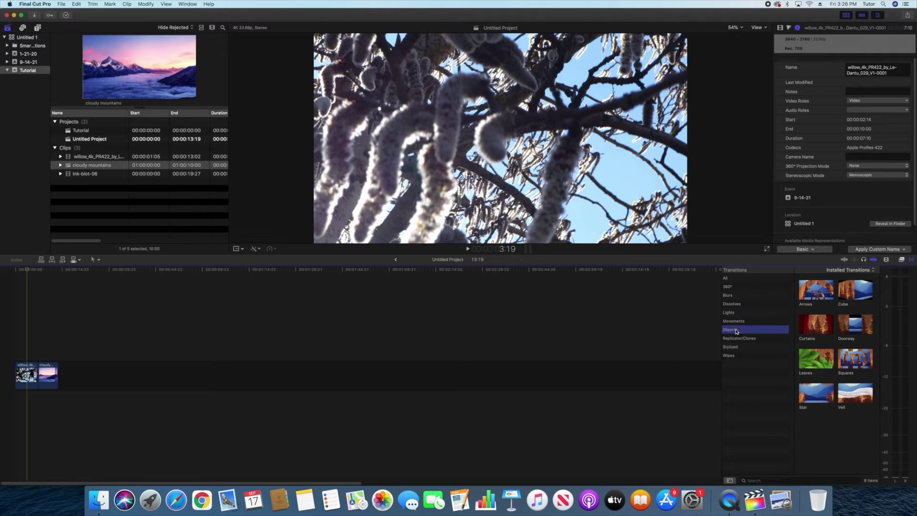
left_click(737, 279)
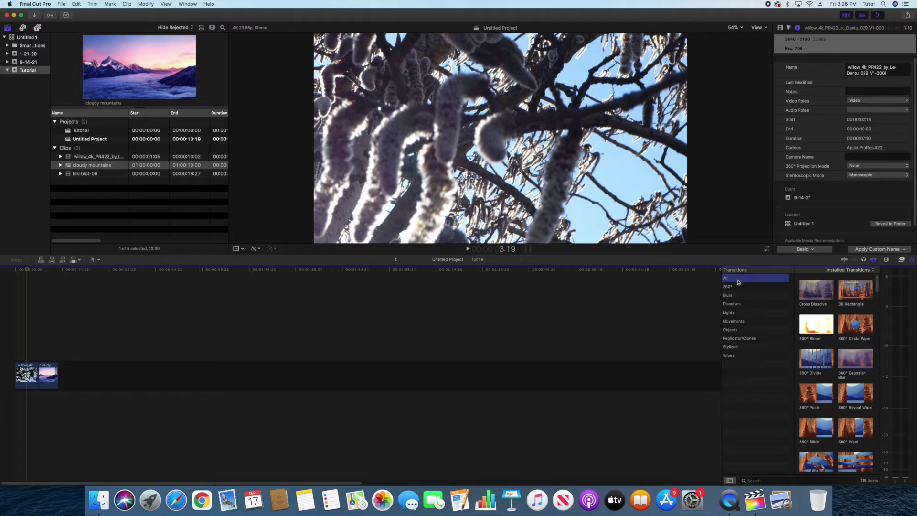
left_click_drag(856, 326, 41, 377)
left_click_drag(39, 380, 42, 370)
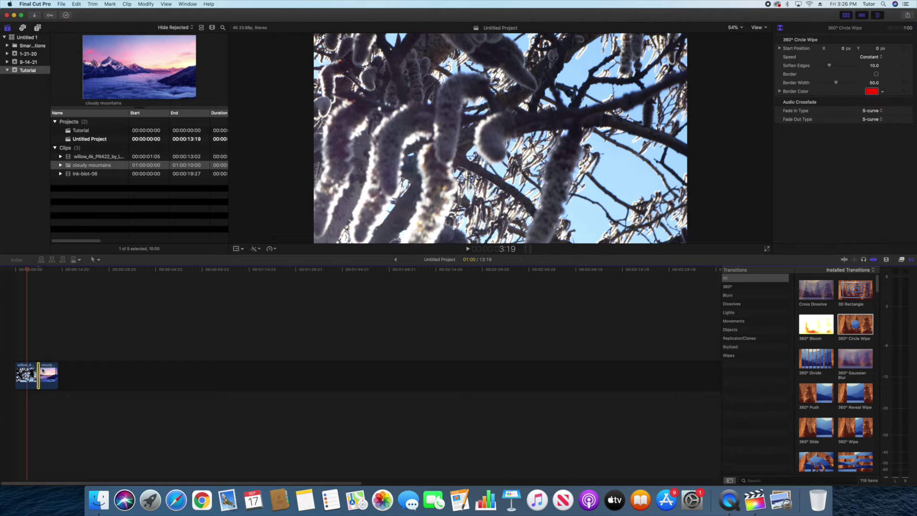
left_click(33, 308)
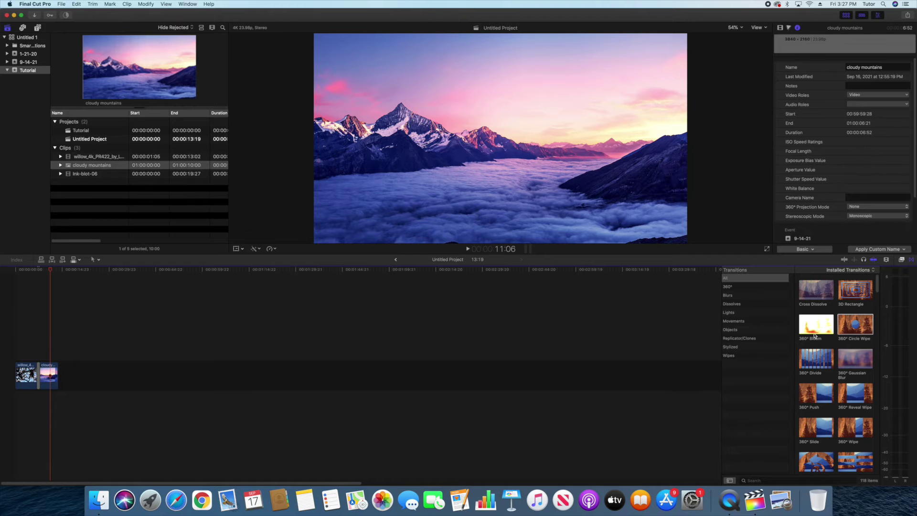
Add the 360° Gaussian Blur transition at the start of the willow clip and return the playhead to the beginning.
left_click_drag(849, 364, 20, 374)
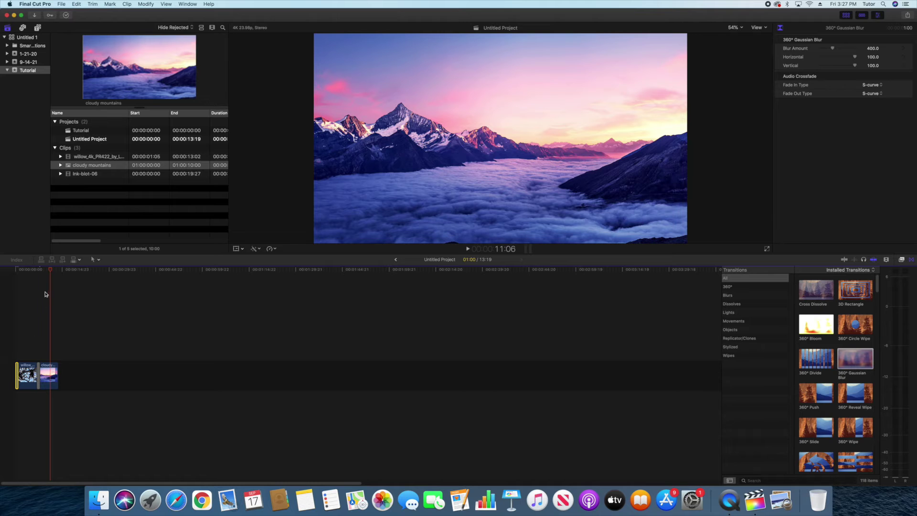
left_click_drag(51, 273, 8, 271)
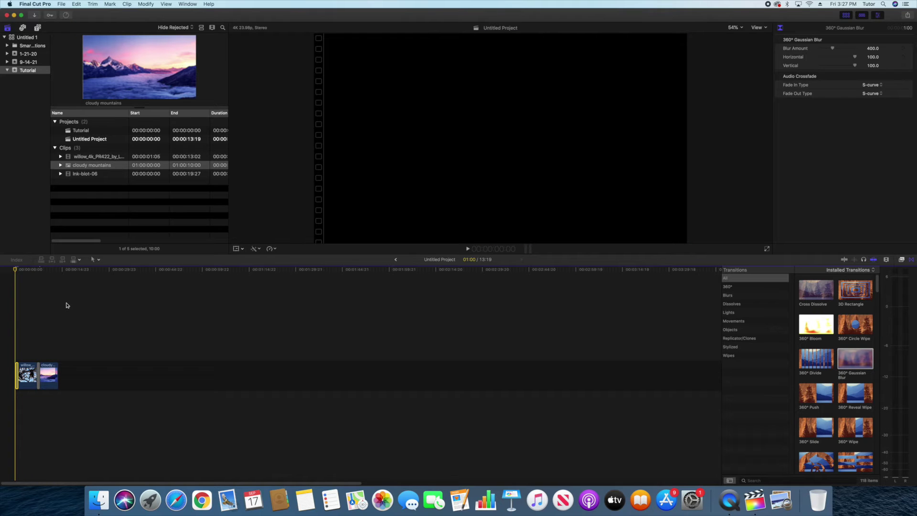
Preview the transitions in playback and show the Color category of video effects in the Effects browser.
left_click(467, 248)
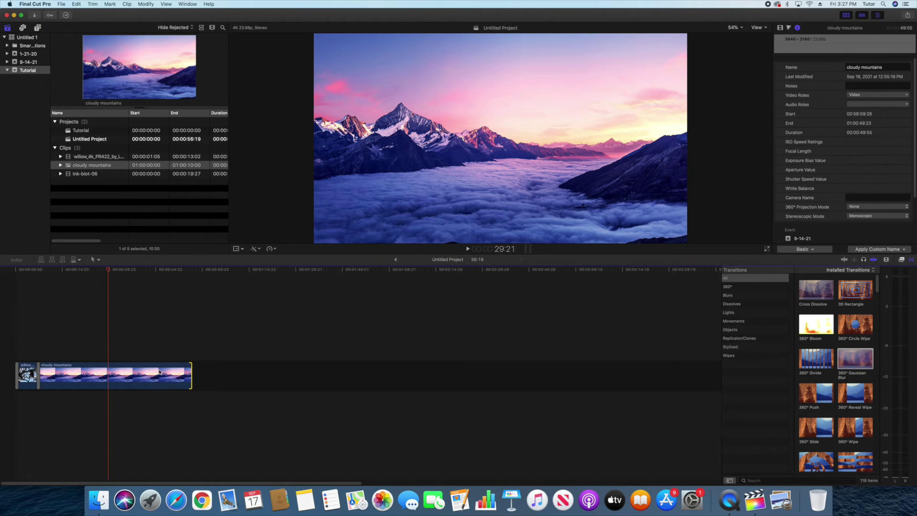
left_click(187, 4)
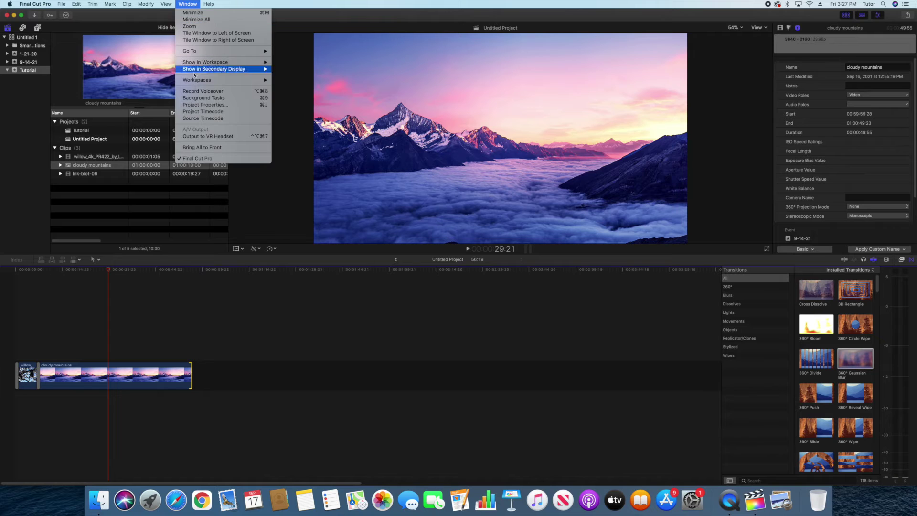
mouse_move(219, 63)
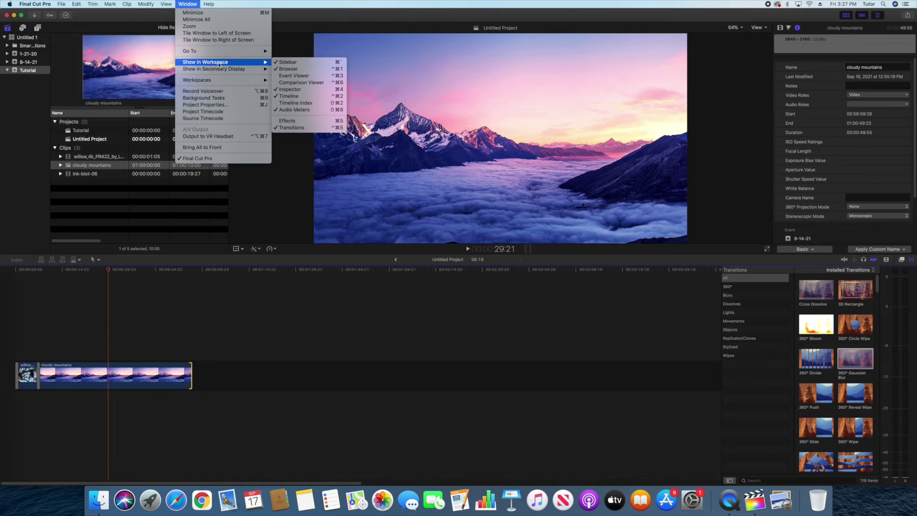
left_click(287, 122)
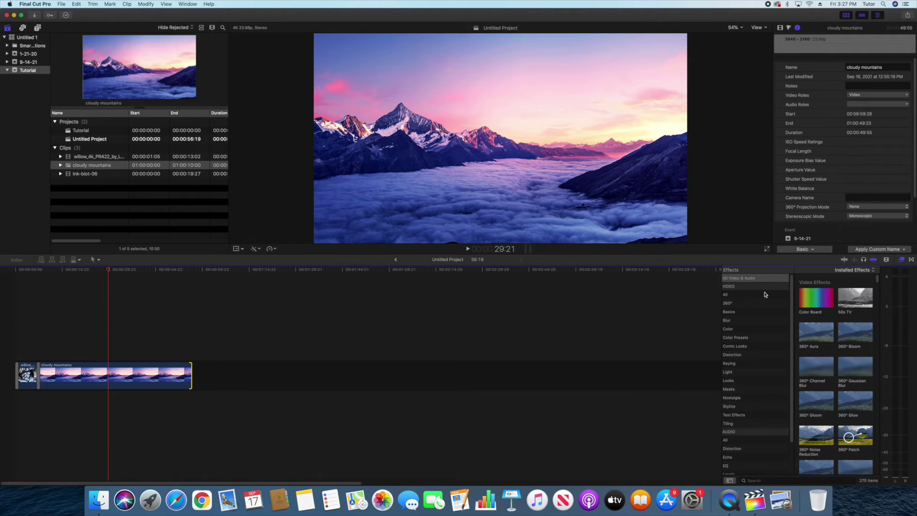
mouse_move(878, 278)
left_mouse_down()
mouse_move(881, 313)
mouse_move(850, 263)
left_mouse_up()
left_click(730, 330)
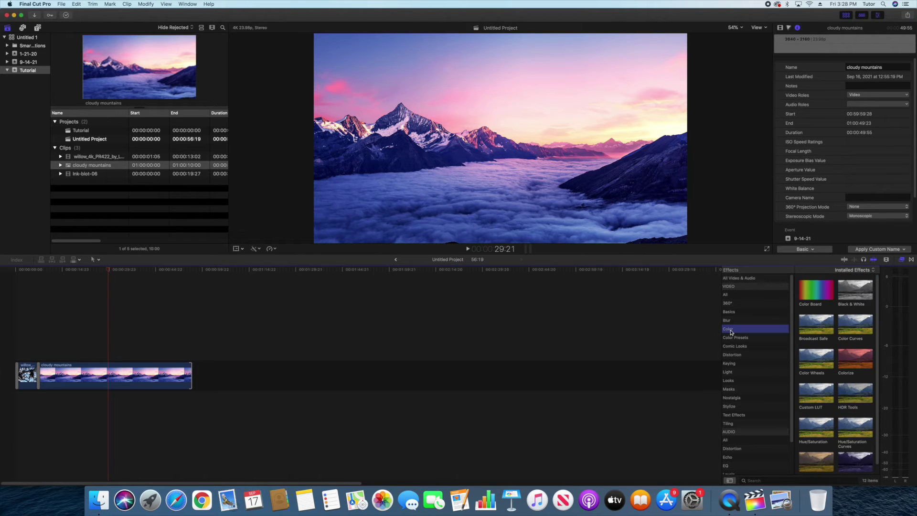
scroll(837, 318, "down", 2)
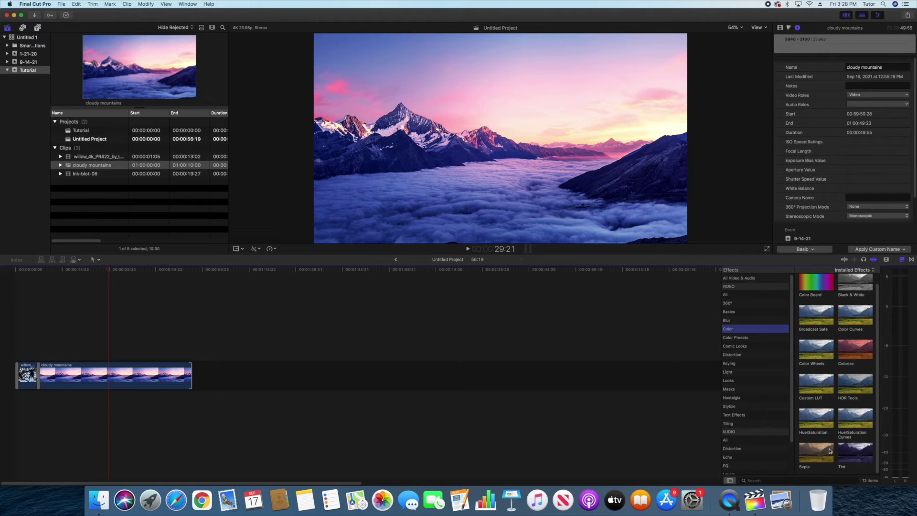
scroll(843, 334, "up", 2)
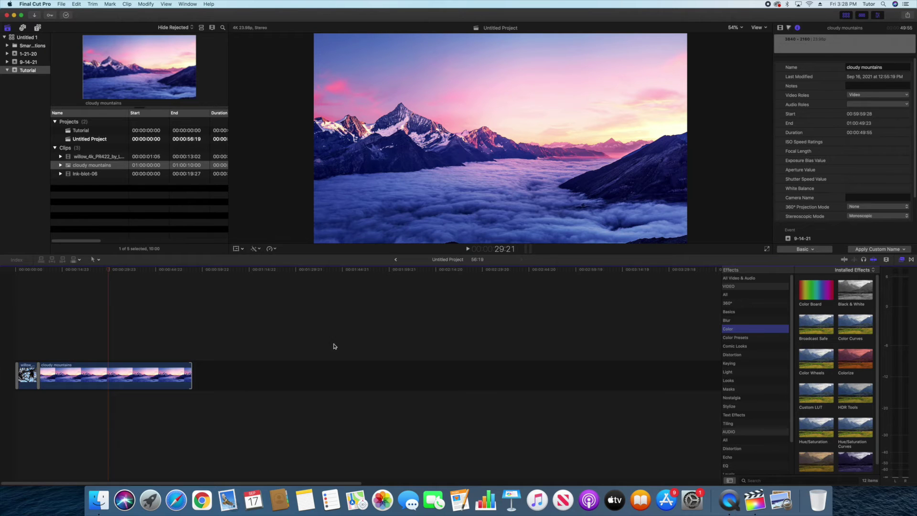
Add a Color Board correction to the cloudy mountains clip by trying its saturation, exposure and color controls.
left_click(139, 377)
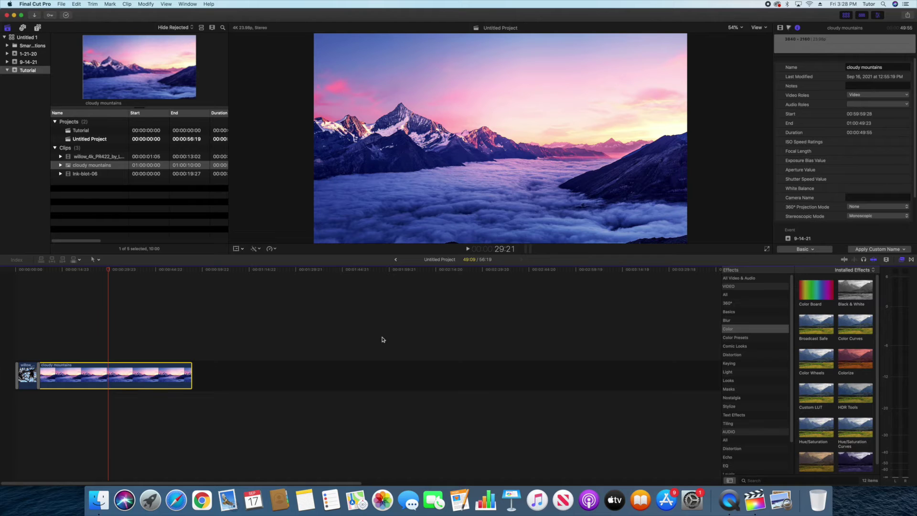
left_click(788, 28)
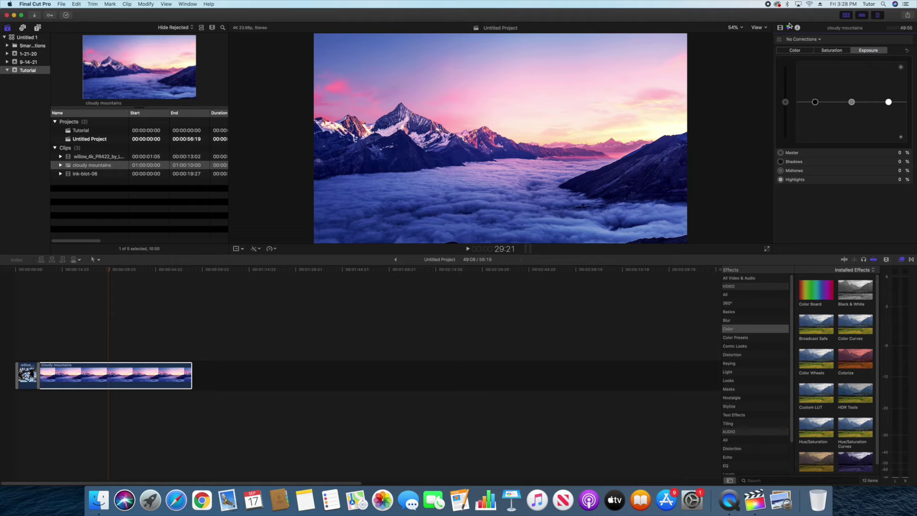
left_click(830, 52)
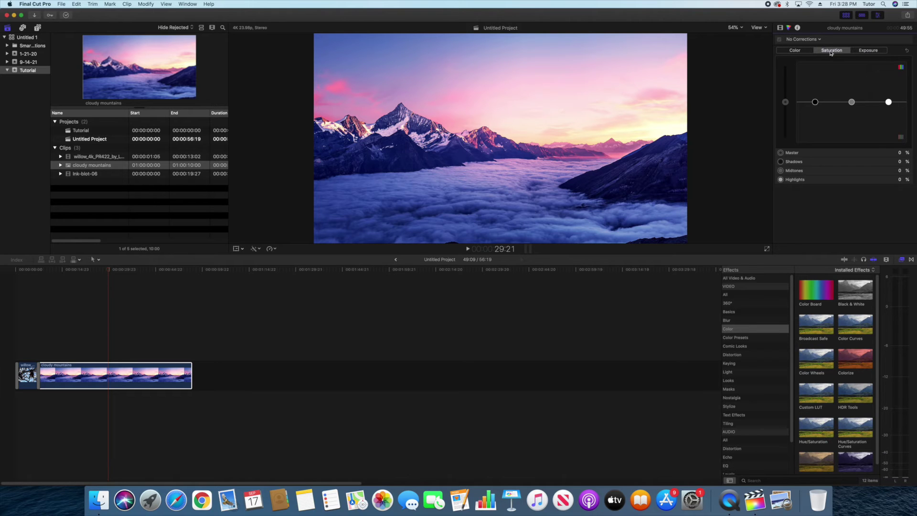
left_click(805, 52)
left_click(831, 52)
mouse_move(786, 102)
left_mouse_down()
mouse_move(788, 73)
mouse_move(787, 146)
mouse_move(788, 75)
mouse_move(786, 131)
mouse_move(787, 105)
left_mouse_up()
left_click(855, 52)
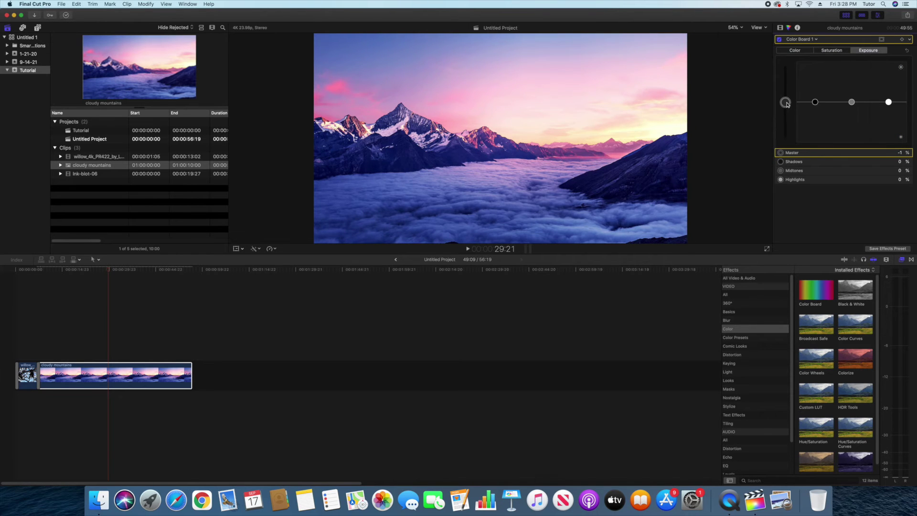
left_click(795, 51)
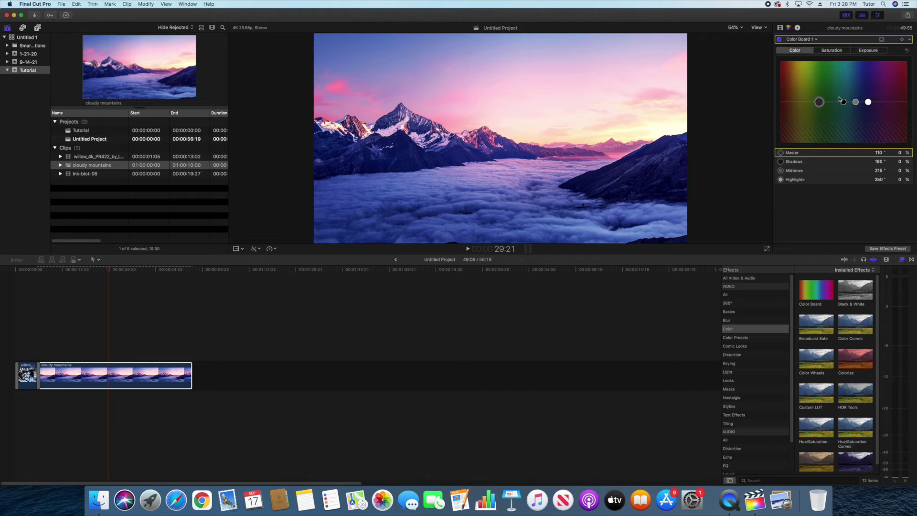
mouse_move(859, 104)
left_mouse_down()
mouse_move(859, 75)
mouse_move(825, 72)
mouse_move(864, 73)
mouse_move(875, 130)
mouse_move(836, 143)
mouse_move(883, 87)
mouse_move(856, 103)
left_mouse_up()
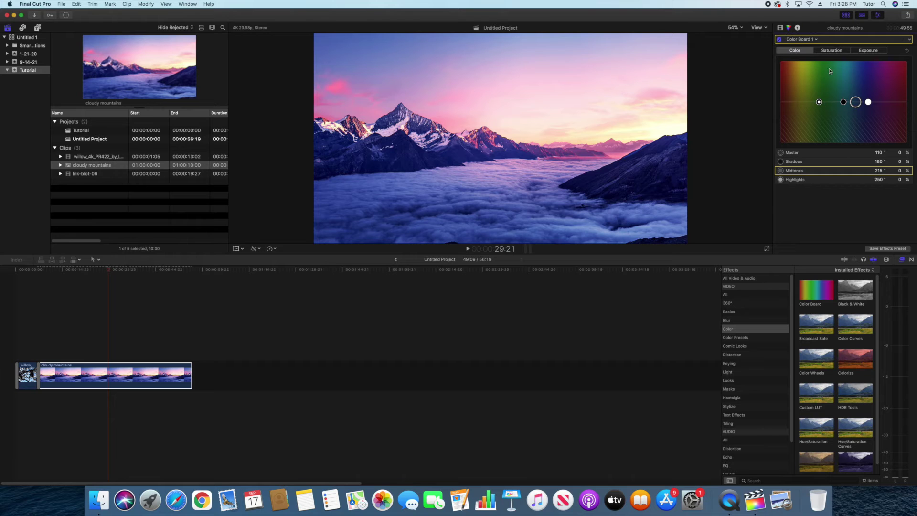
Try changing the cloudy mountains clip's Transform position and scale, and undo the position changes.
left_click(781, 28)
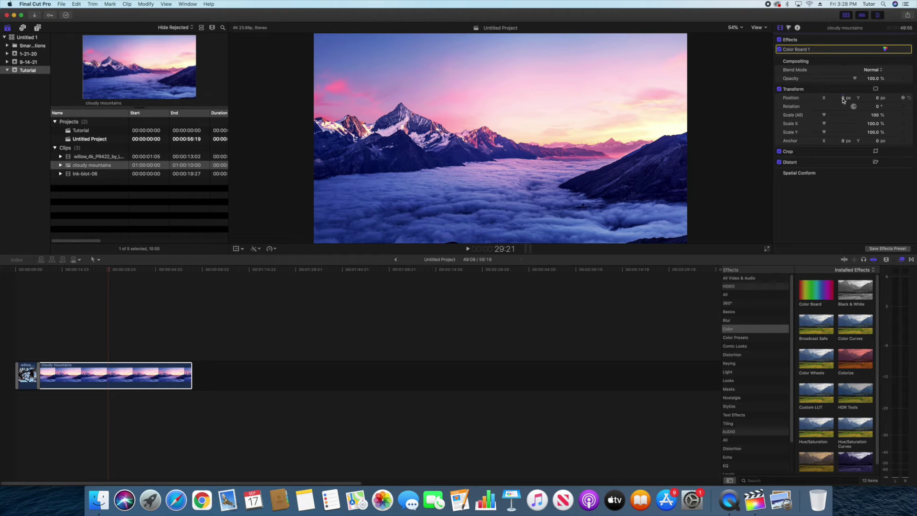
left_click_drag(843, 97, 877, 96)
key("super+z")
key("super+z")
mouse_move(824, 116)
left_mouse_down()
mouse_move(842, 116)
mouse_move(816, 119)
mouse_move(823, 116)
left_mouse_up()
Apply the Black & White effect to the cloudy mountains clip and try its amount and color settings.
left_click_drag(854, 288, 119, 375)
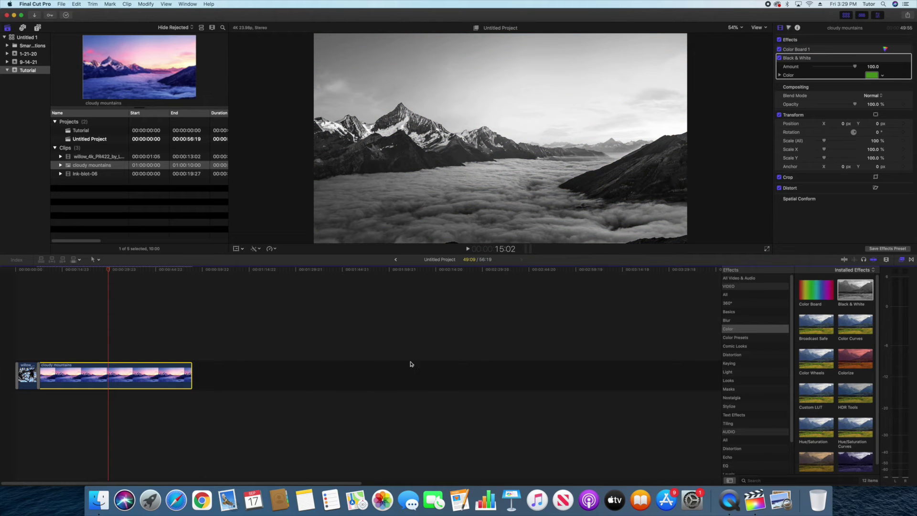
left_click(780, 75)
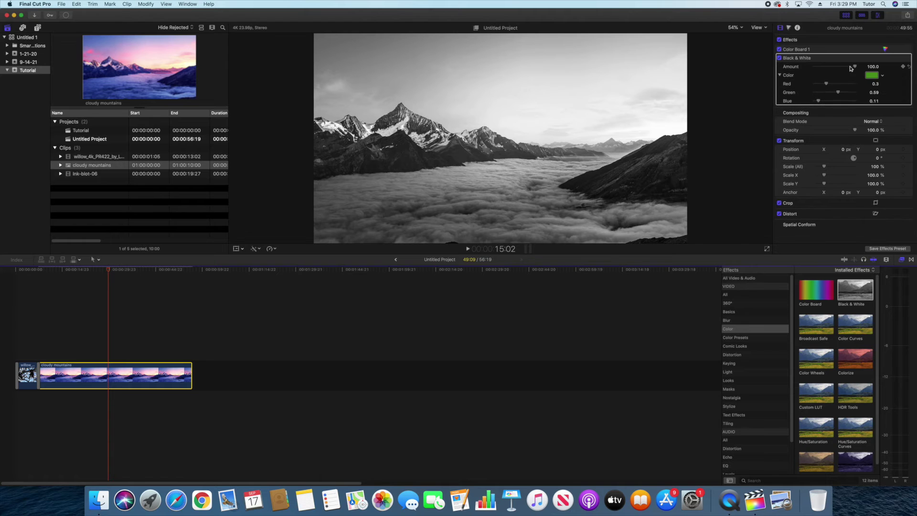
mouse_move(854, 67)
left_mouse_down()
mouse_move(813, 67)
mouse_move(856, 67)
left_mouse_up()
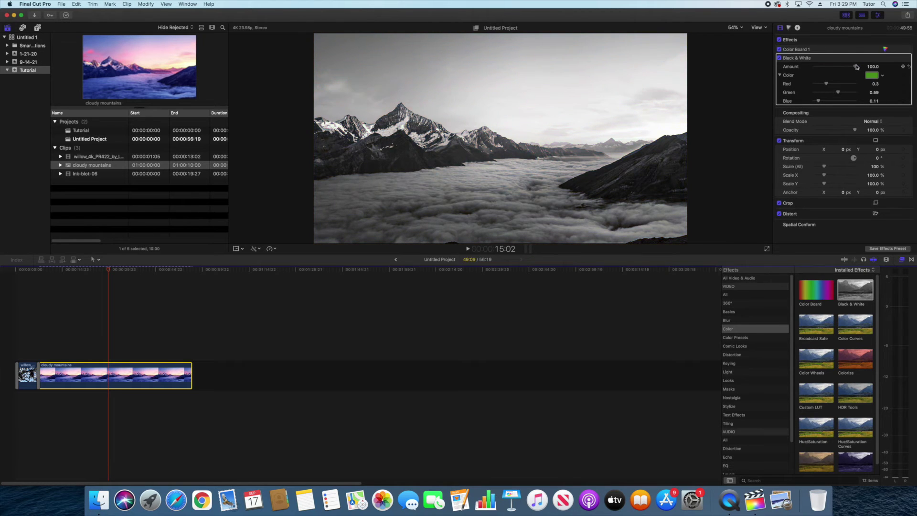
left_click(882, 76)
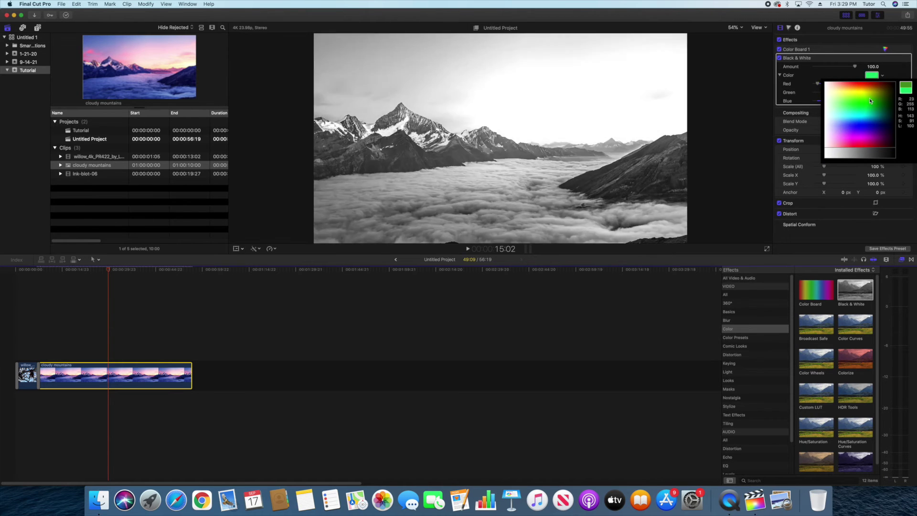
left_click(914, 71)
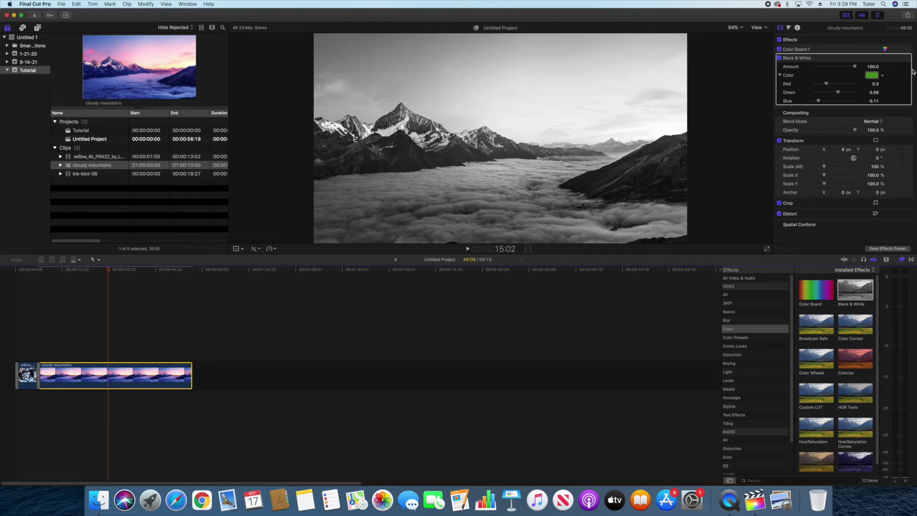
Turn the Black & White effect off and on for comparison, and delete it from the cloudy mountains clip.
left_click(780, 59)
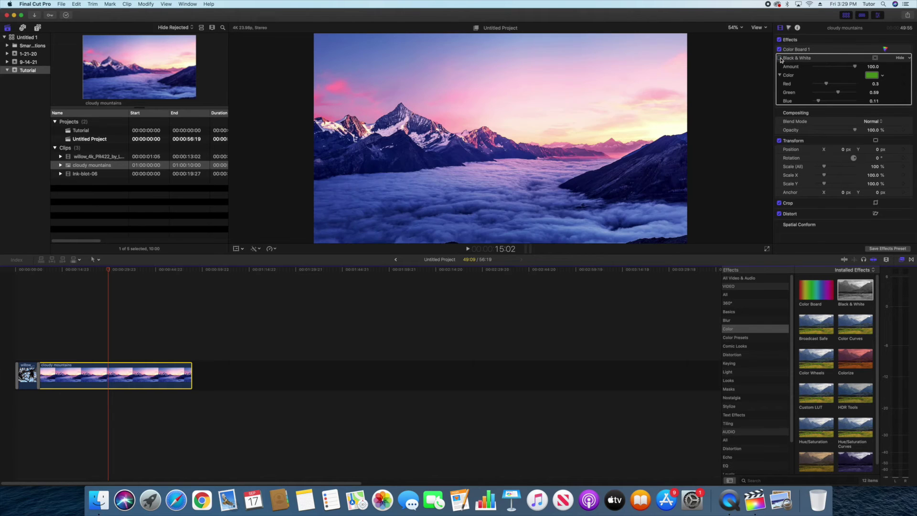
left_click(780, 58)
left_click(797, 58)
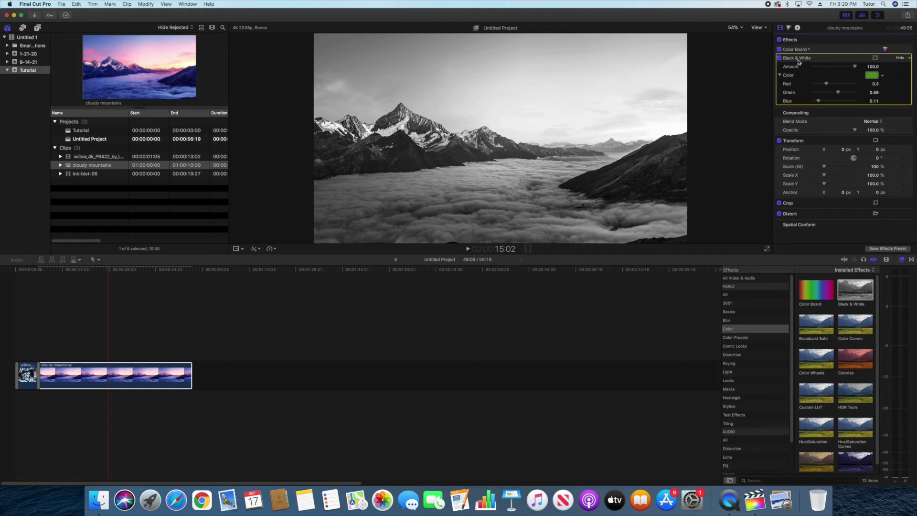
key("Delete")
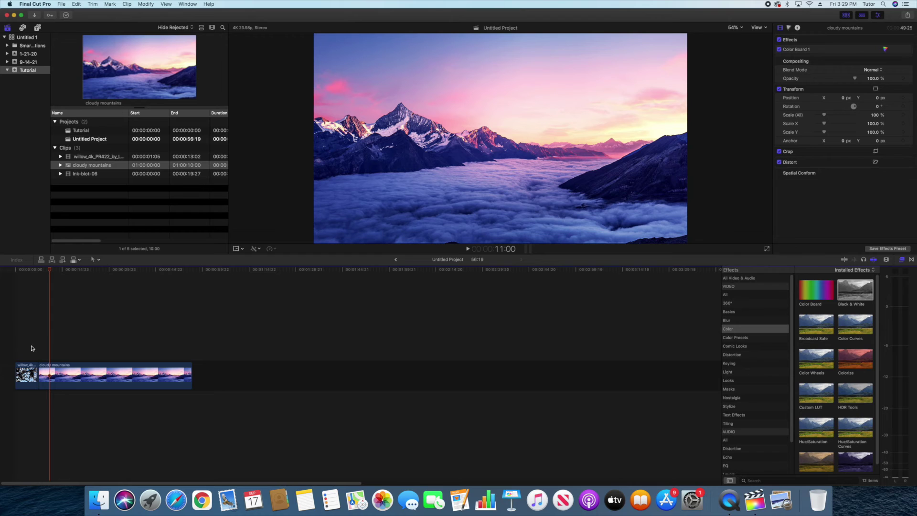
Add the 360° Tumble 3D title above the willow clip and preview it in playback.
left_click(38, 28)
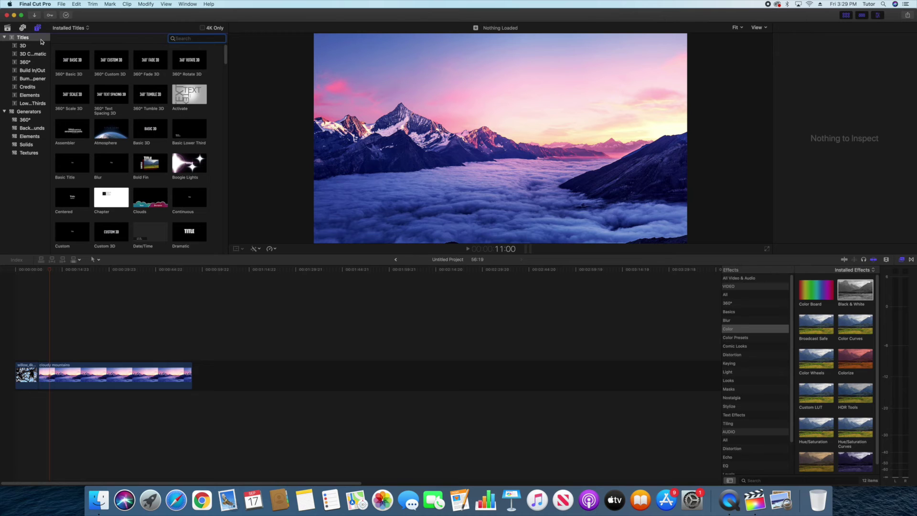
left_click(73, 62)
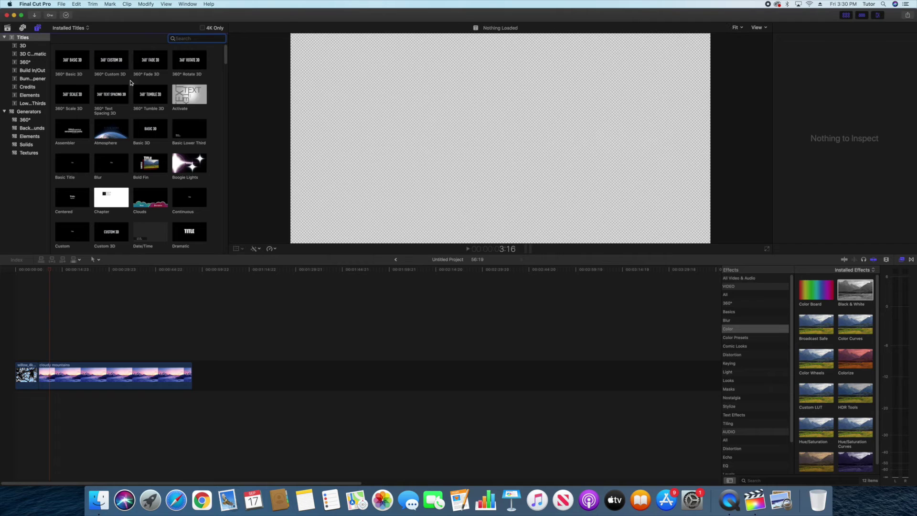
left_click_drag(147, 90, 24, 354)
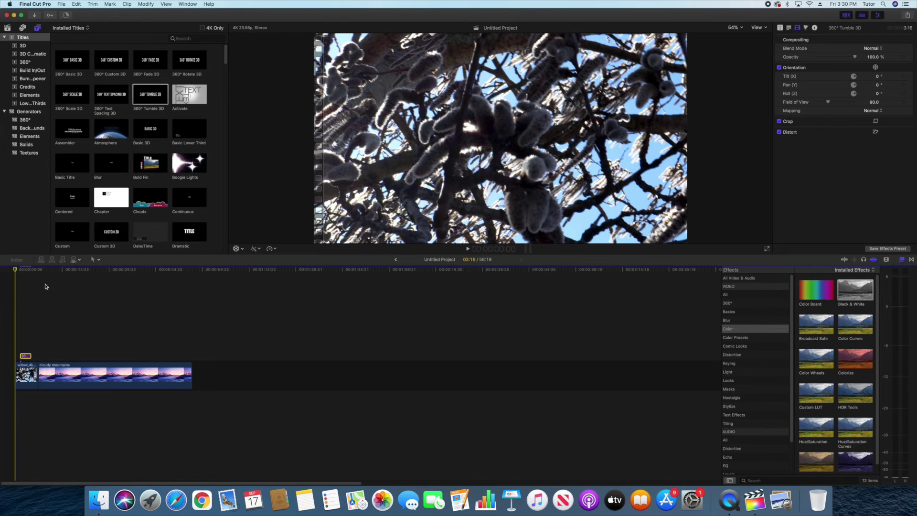
left_click(467, 248)
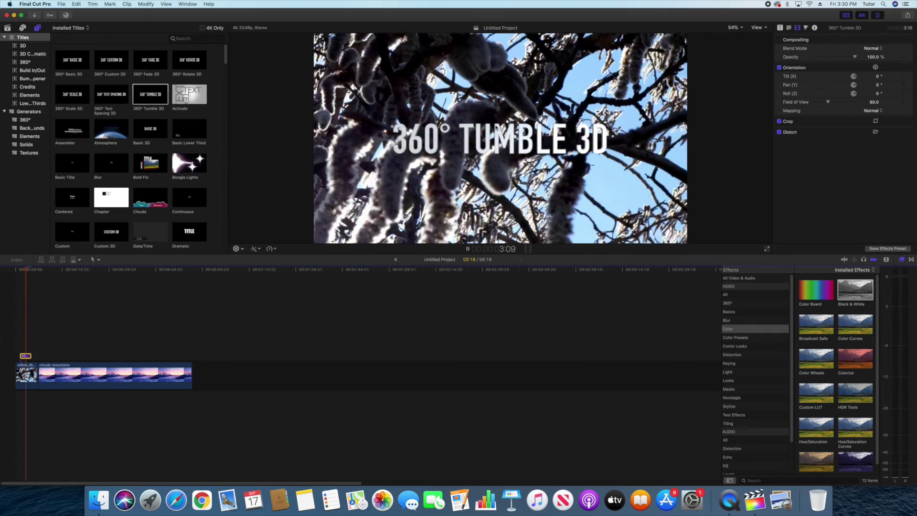
left_click(467, 248)
Examine the 360° Tumble 3D title's published parameters and its text formatting settings.
left_click(779, 28)
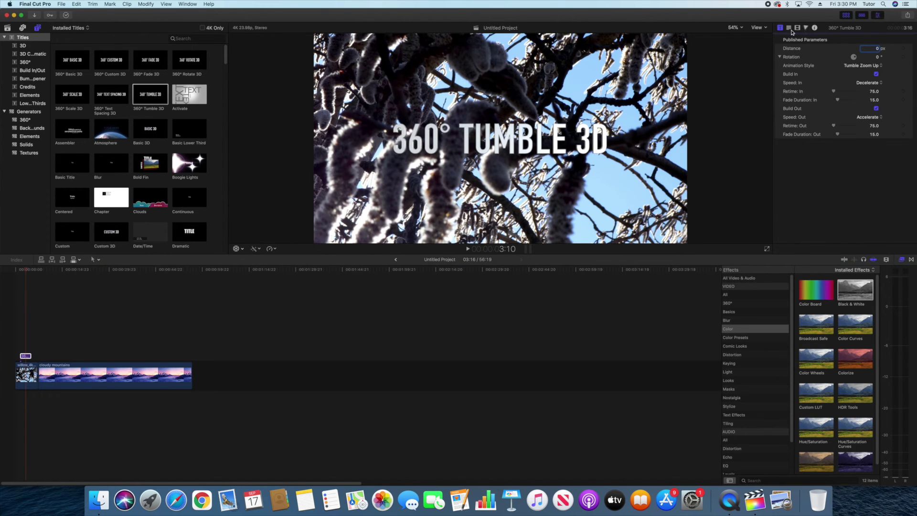
left_click(789, 29)
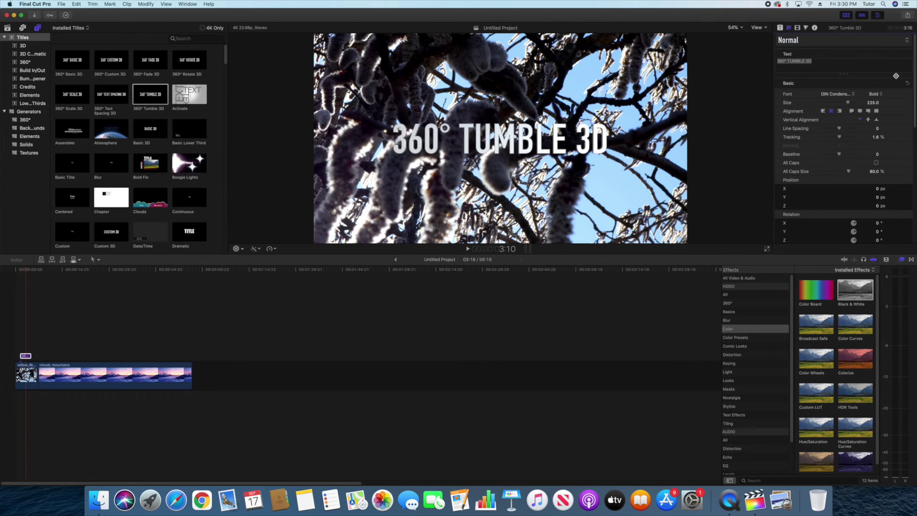
scroll(914, 61, "down", 8)
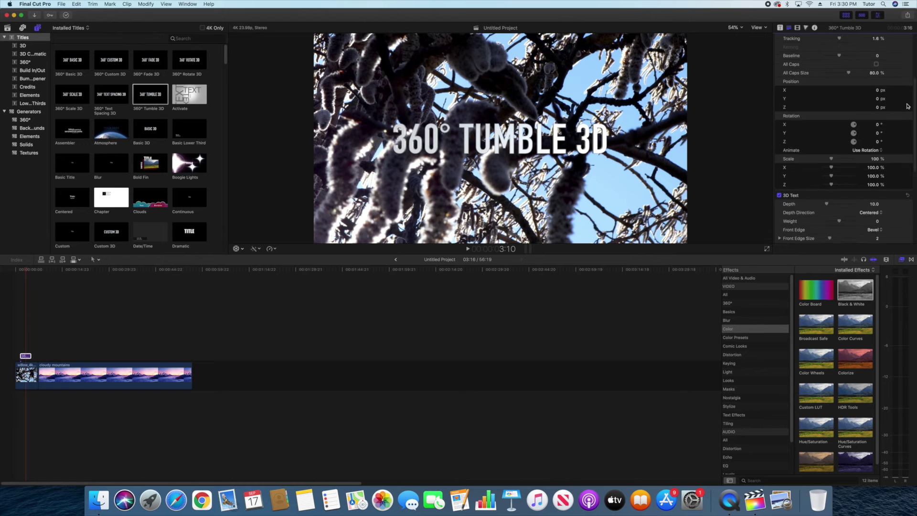
scroll(905, 184, "up", 2)
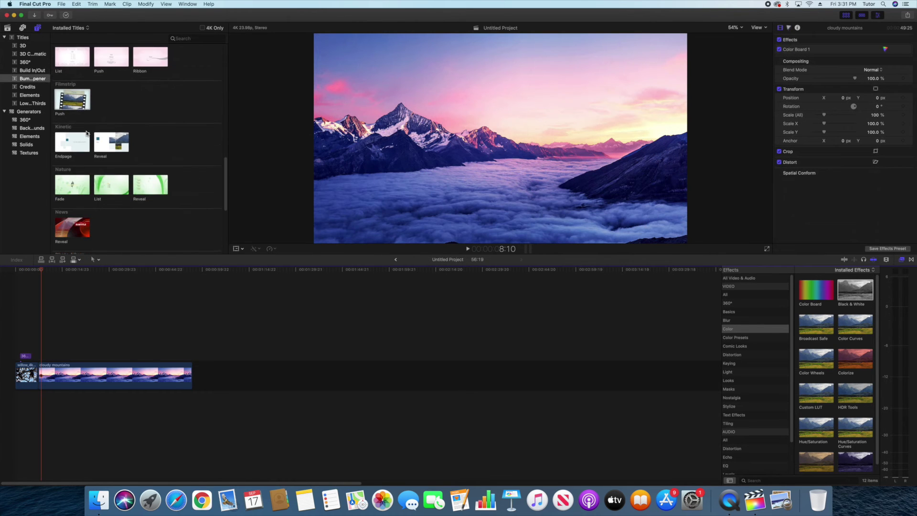
Insert the Scrapbook Zoom In title from the bumper and opener titles before the willow clip.
scroll(87, 133, "down", 4)
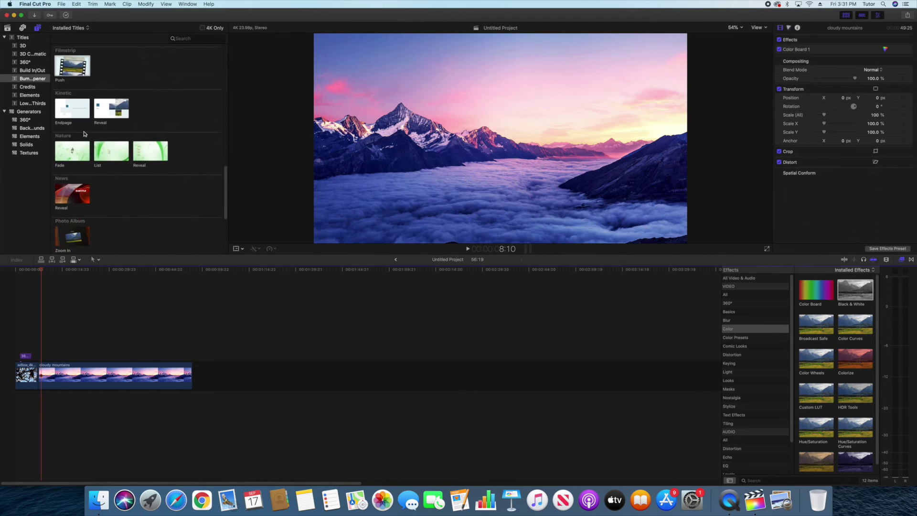
scroll(99, 148, "down", 3)
left_click_drag(62, 171, 20, 376)
left_click_drag(18, 377, 16, 376)
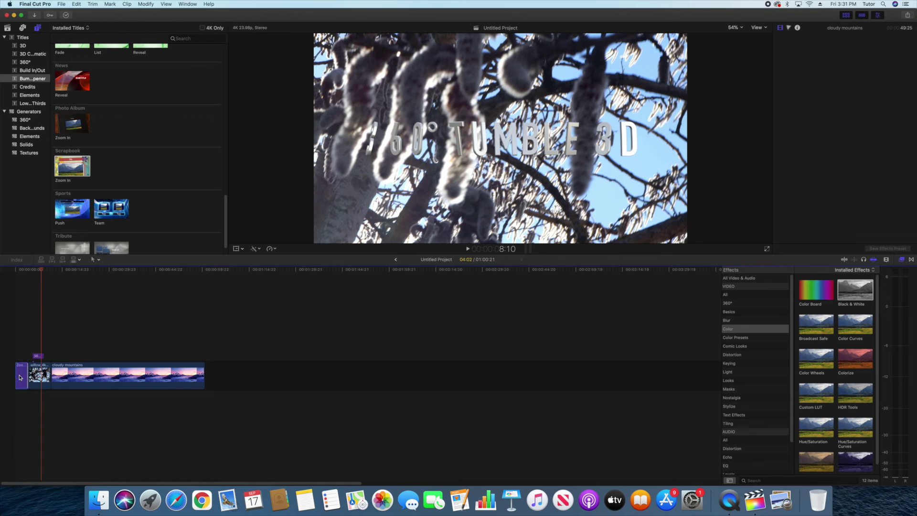
Play the timeline from the start to preview the Scrapbook title, and try moving it above the main storyline.
left_click(14, 347)
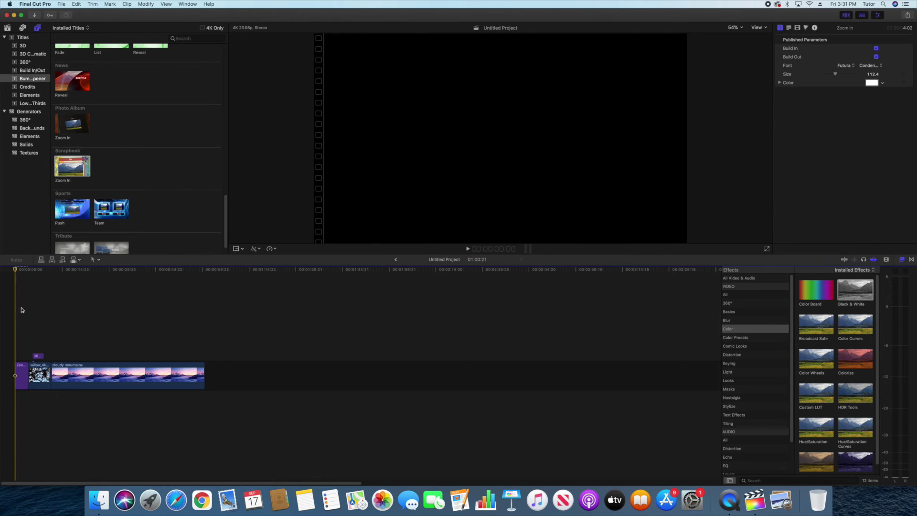
key("space")
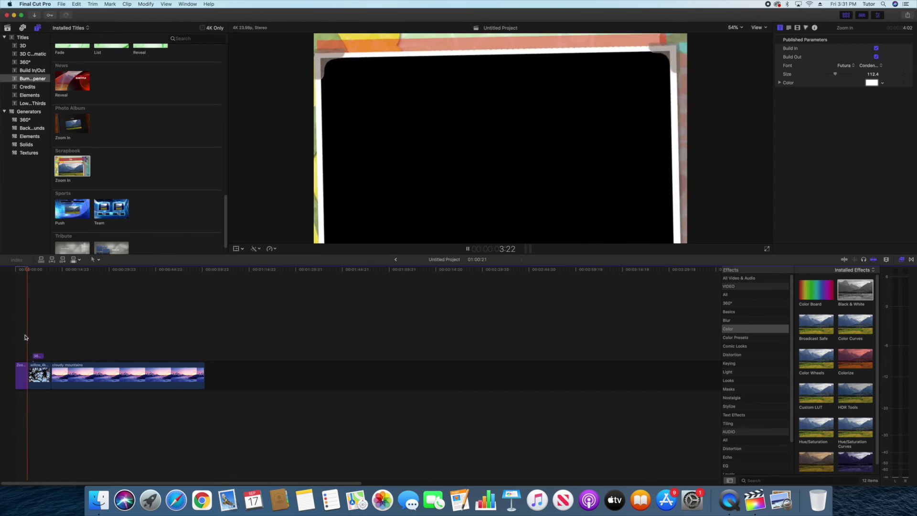
key("space")
left_click_drag(25, 374, 36, 341)
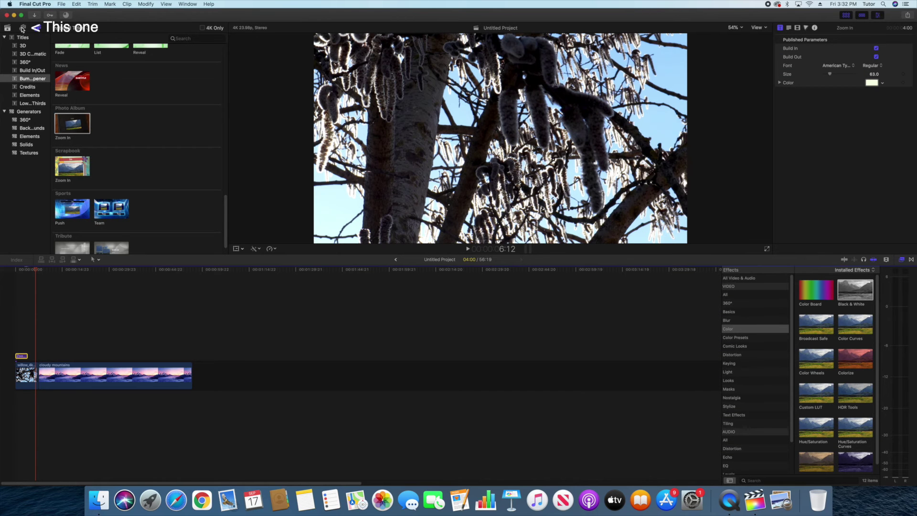
Browse the sound effects, Music, GarageBand and Logic Pro X audio sources, and add the Alarm sound effect beneath the cloudy mountains clip.
left_click(22, 28)
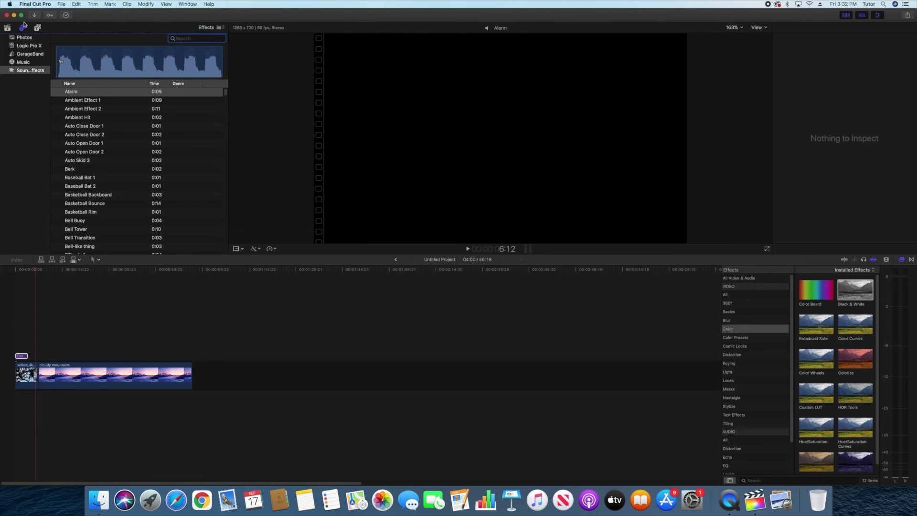
left_click_drag(225, 93, 217, 46)
left_click(25, 63)
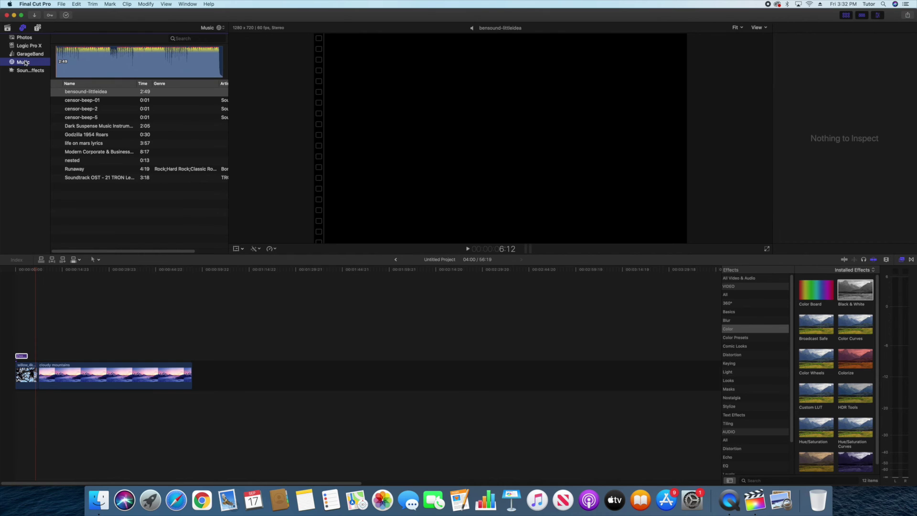
left_click(23, 55)
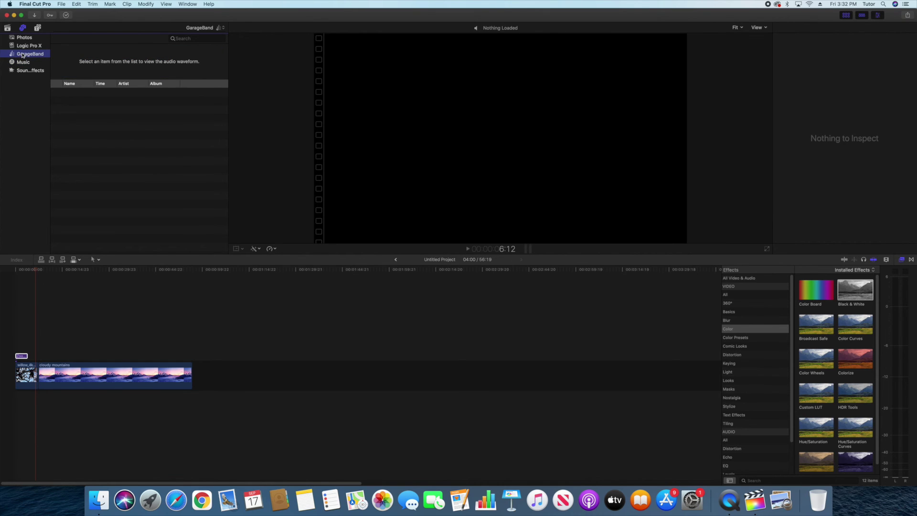
left_click(18, 47)
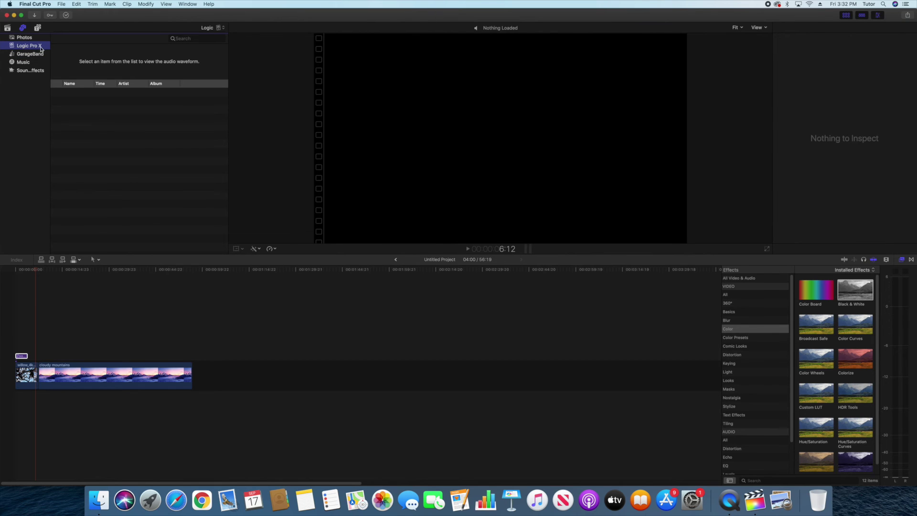
left_click(23, 70)
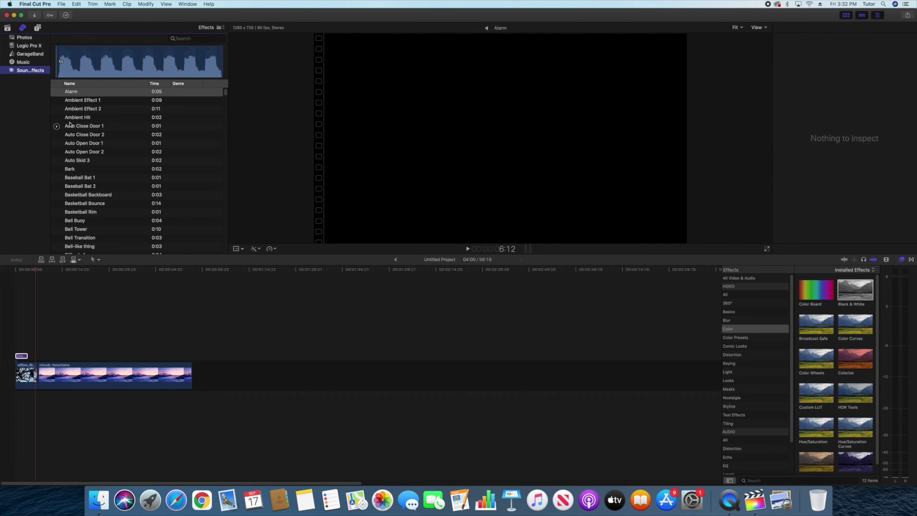
left_click_drag(72, 92, 58, 410)
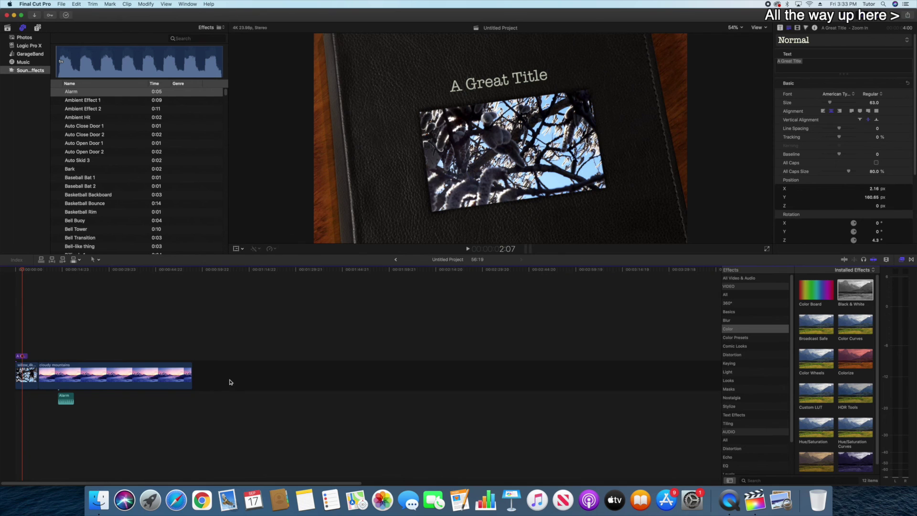
Start a Master File export of the project and review its description, creator and tags fields.
left_click(907, 16)
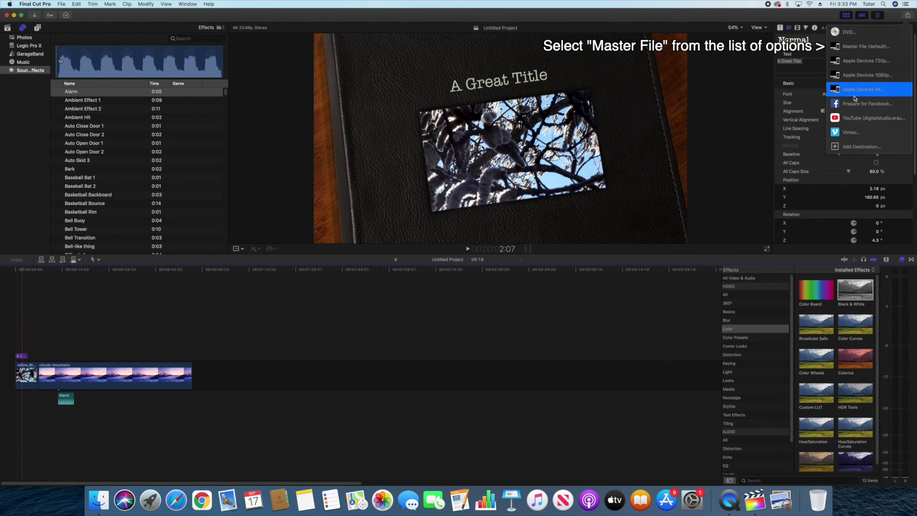
left_click(852, 51)
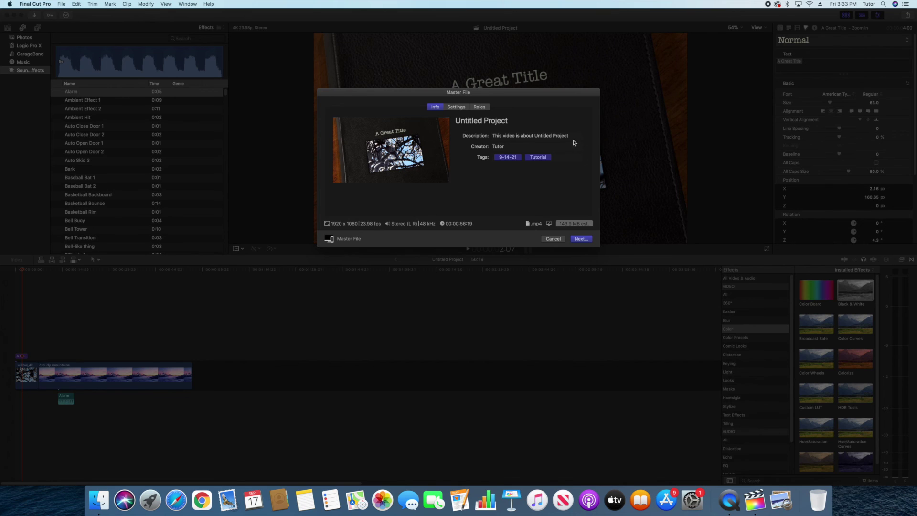
left_click(572, 137)
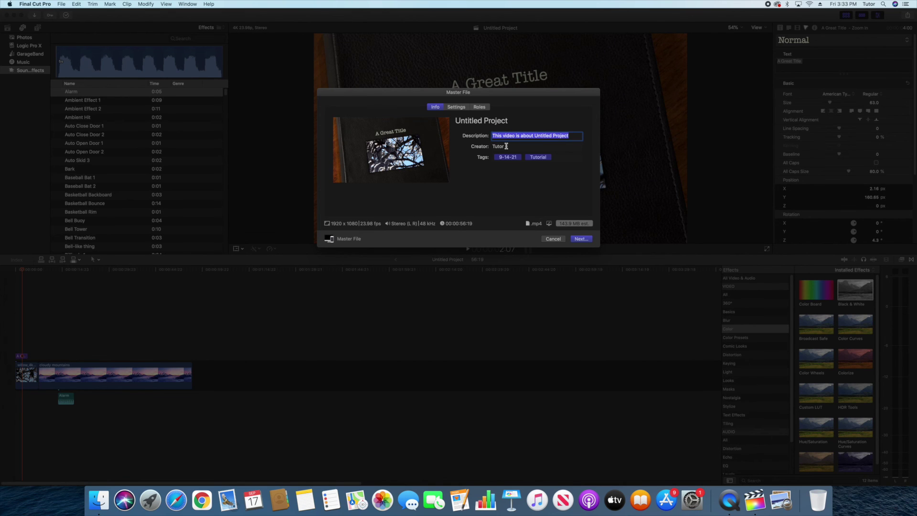
left_click(506, 146)
left_click(557, 157)
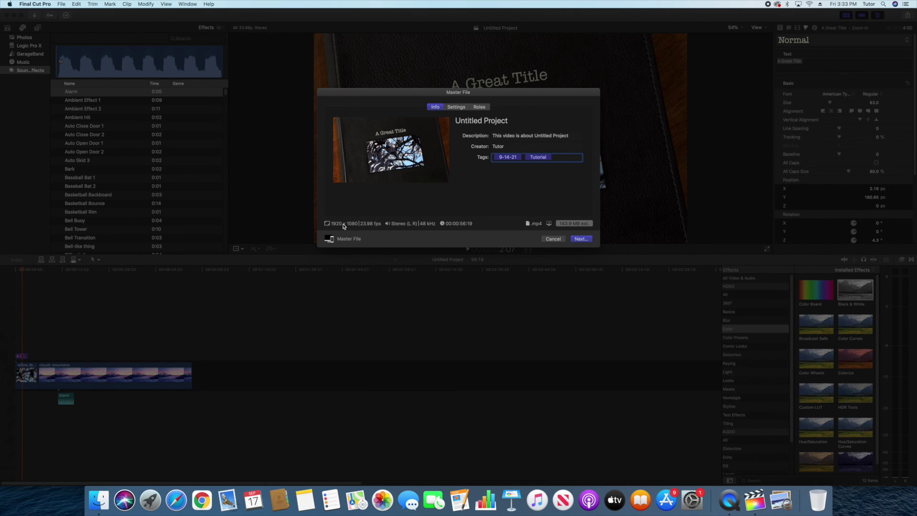
Review the export's format, codec and resolution settings, and save the master file to the Desktop as Test.
left_click(456, 107)
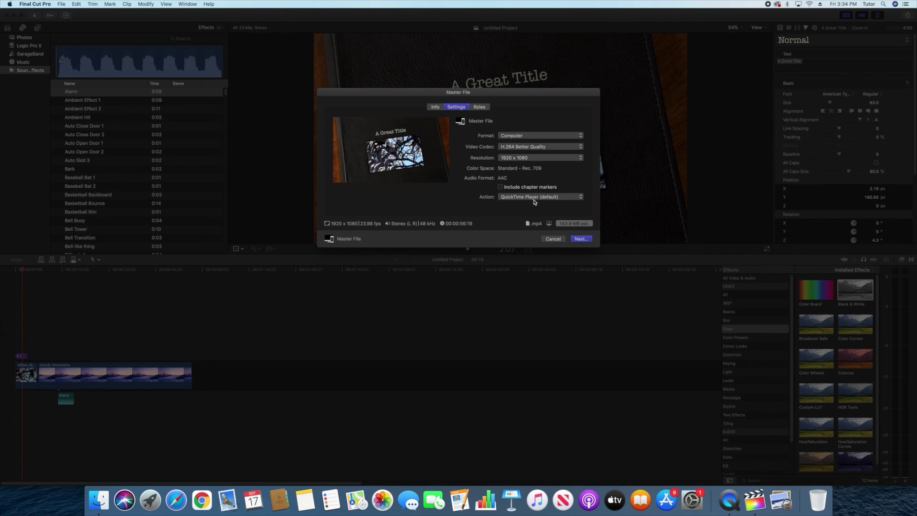
left_click(578, 239)
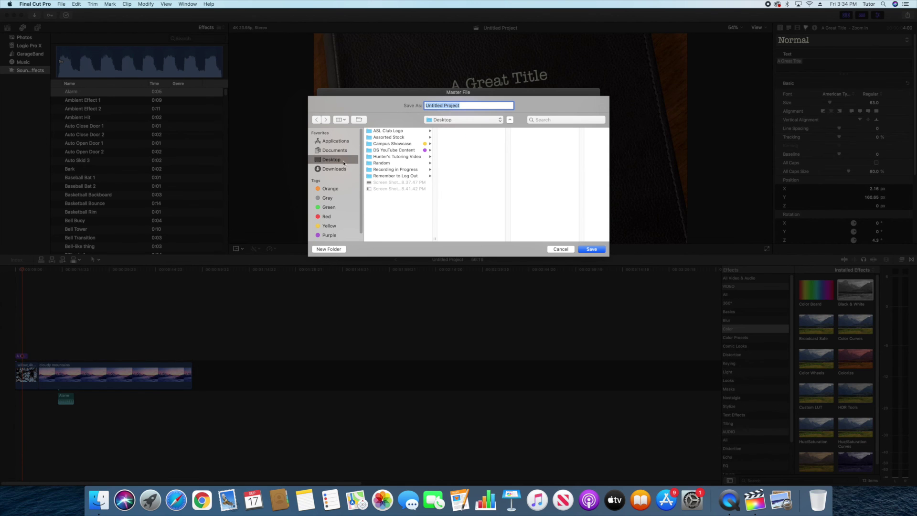
left_click(591, 249)
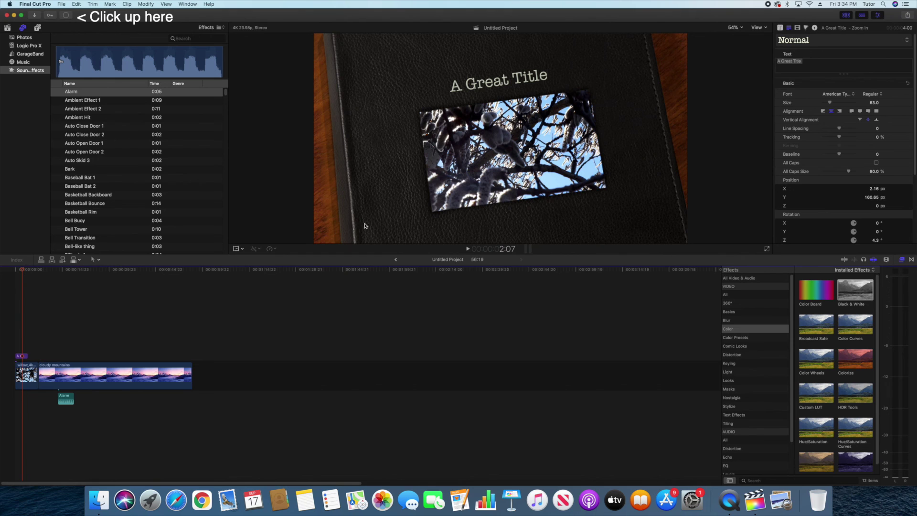
Check the sharing progress of Test.mp4 in the background tasks, and skim through the exported video in QuickTime Player.
left_click(66, 15)
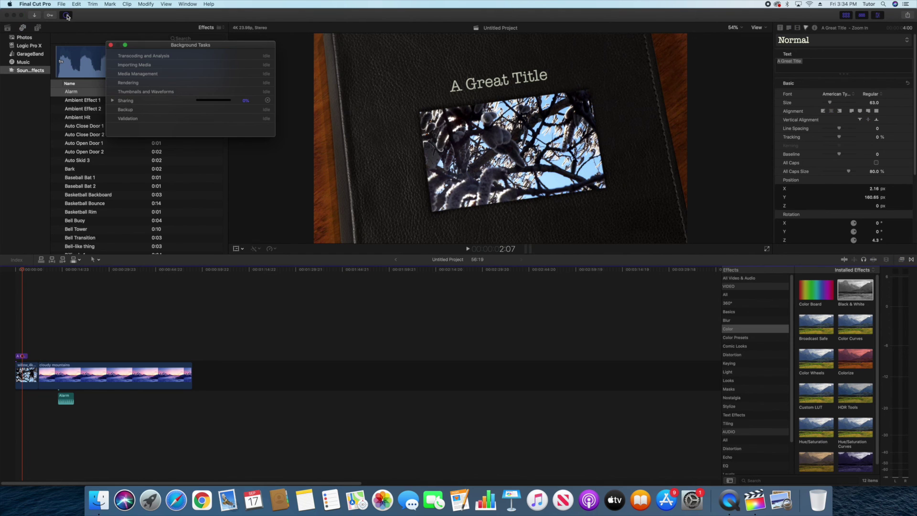
left_click(112, 101)
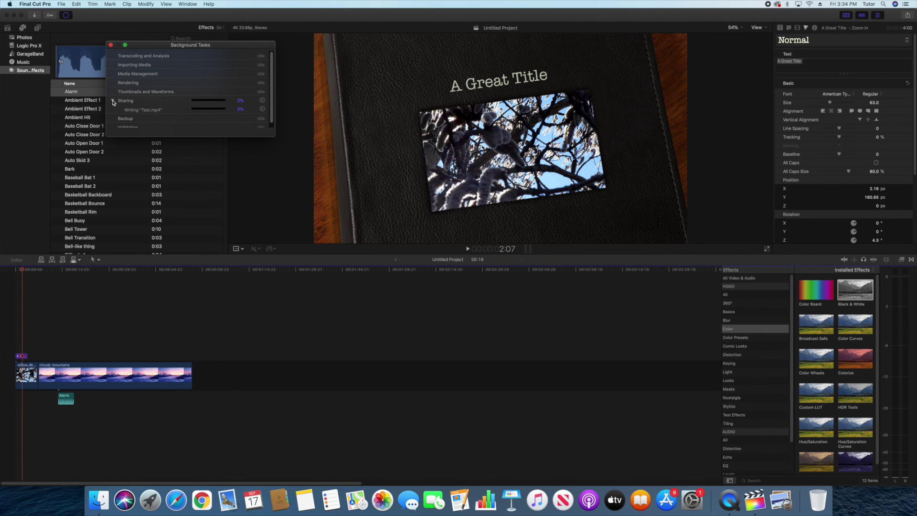
left_click(113, 101)
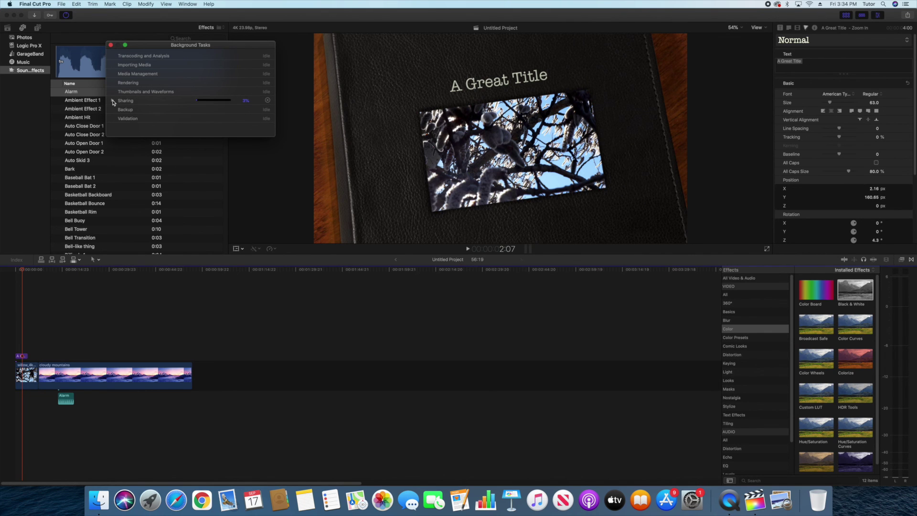
left_click(112, 46)
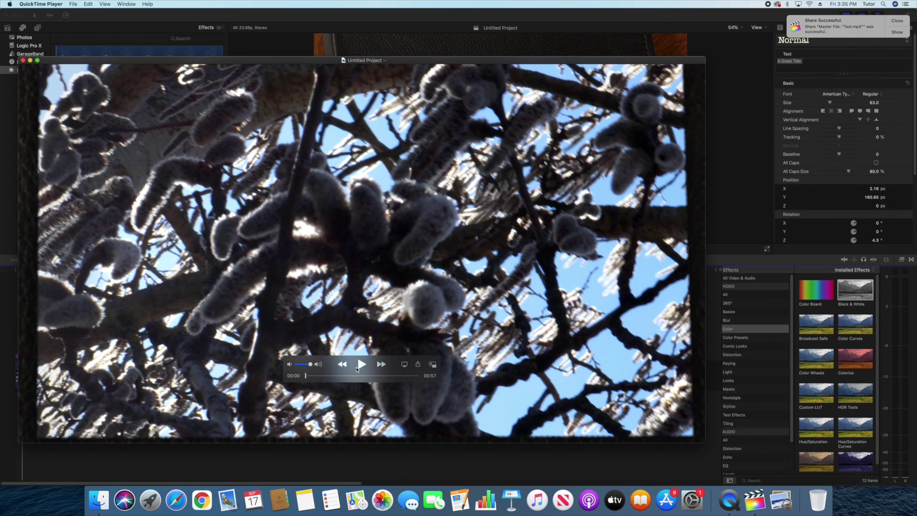
left_click_drag(305, 375, 343, 375)
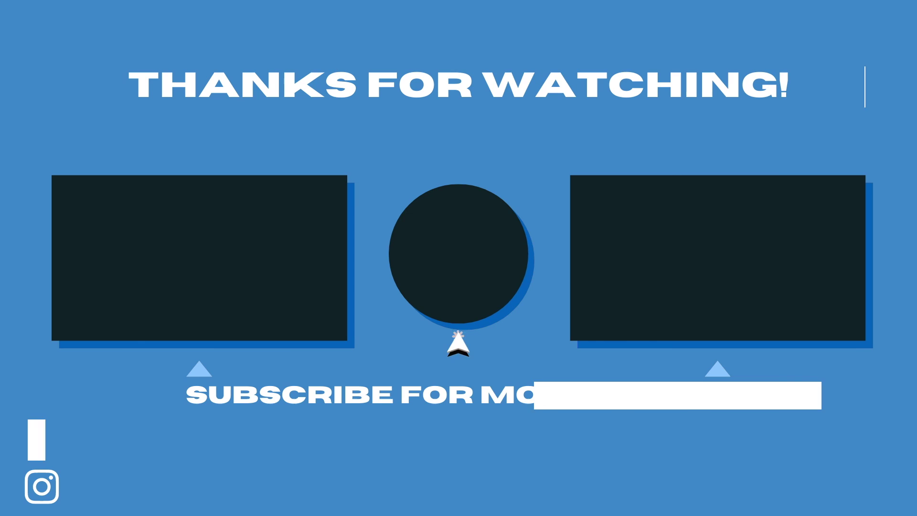